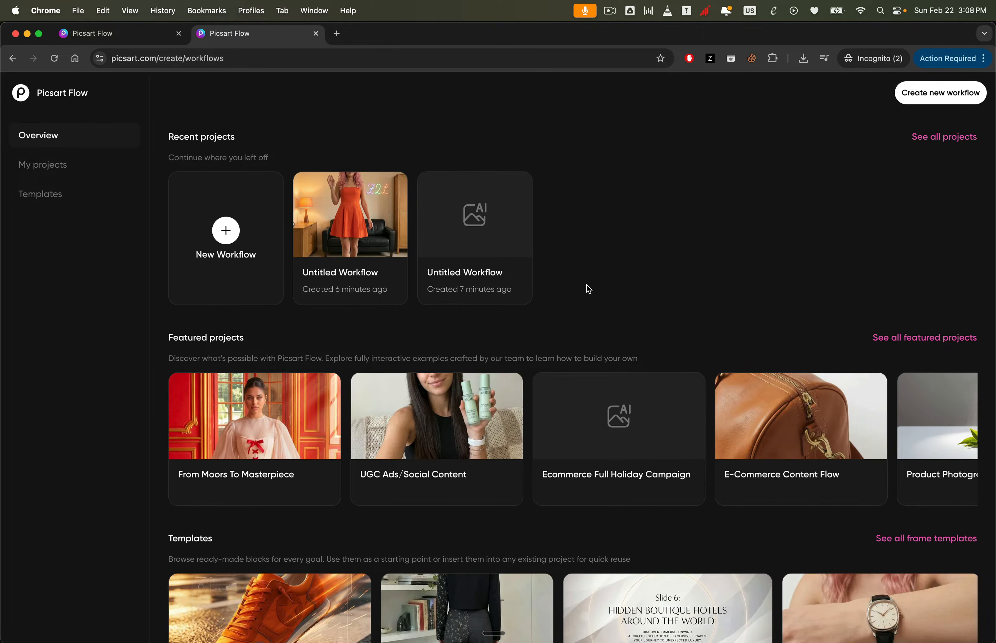
- Open a copy of the AI Try On Outfit Mockups template from the Picsart Flow overview
{"action": "scroll", "coordinate": [602, 280], "scroll_direction": "down", "scroll_amount": 2}
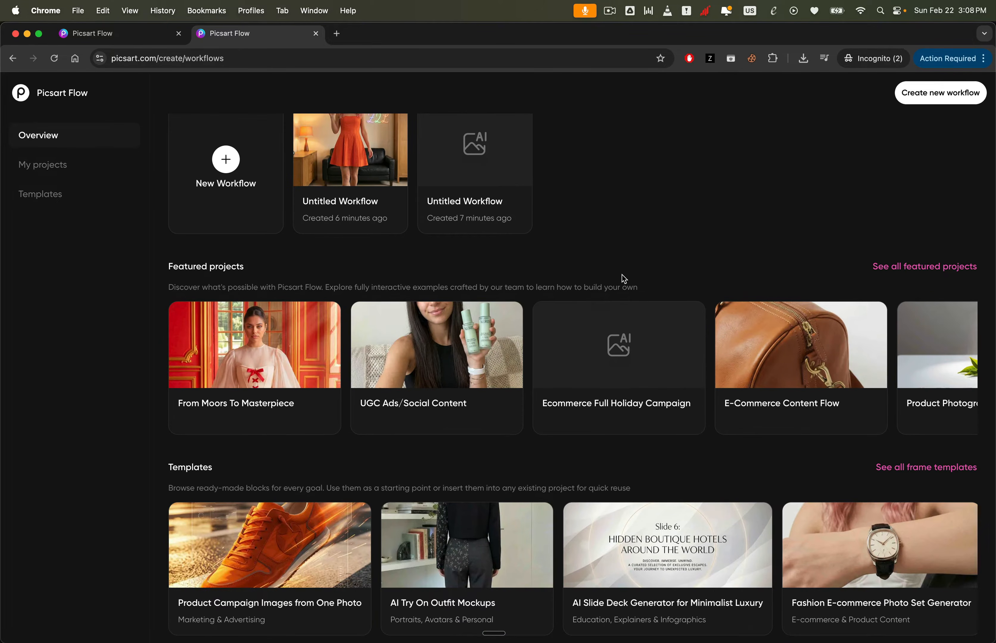
{"action": "left_click", "coordinate": [456, 588]}
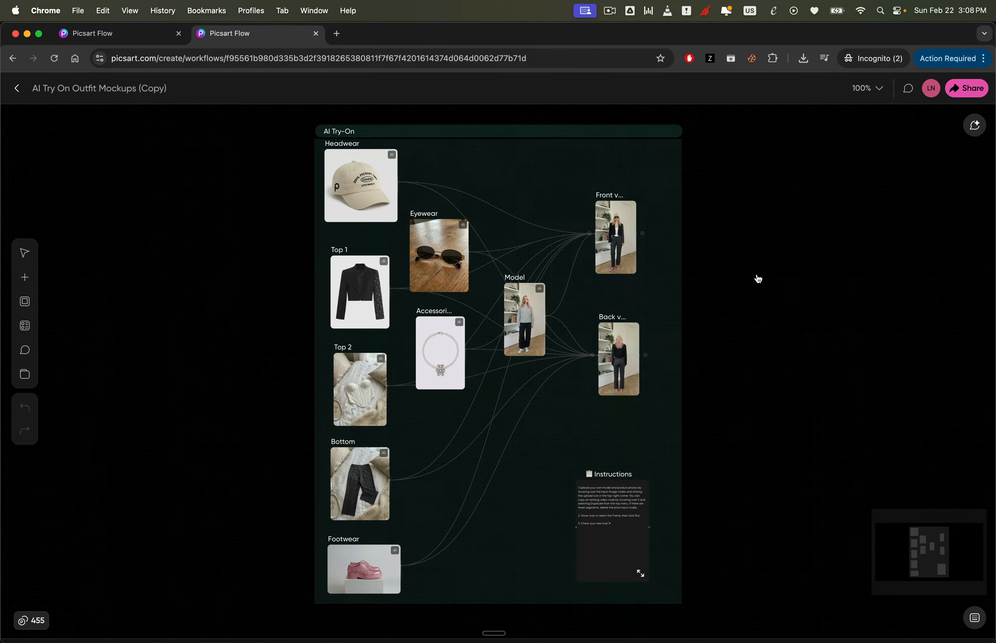
- Move the Model image node down beside the Bottom node in the AI Try-On frame
{"action": "scroll", "coordinate": [757, 278], "scroll_direction": "down", "scroll_amount": 2}
{"action": "scroll", "coordinate": [758, 276], "scroll_direction": "up", "scroll_amount": 1}
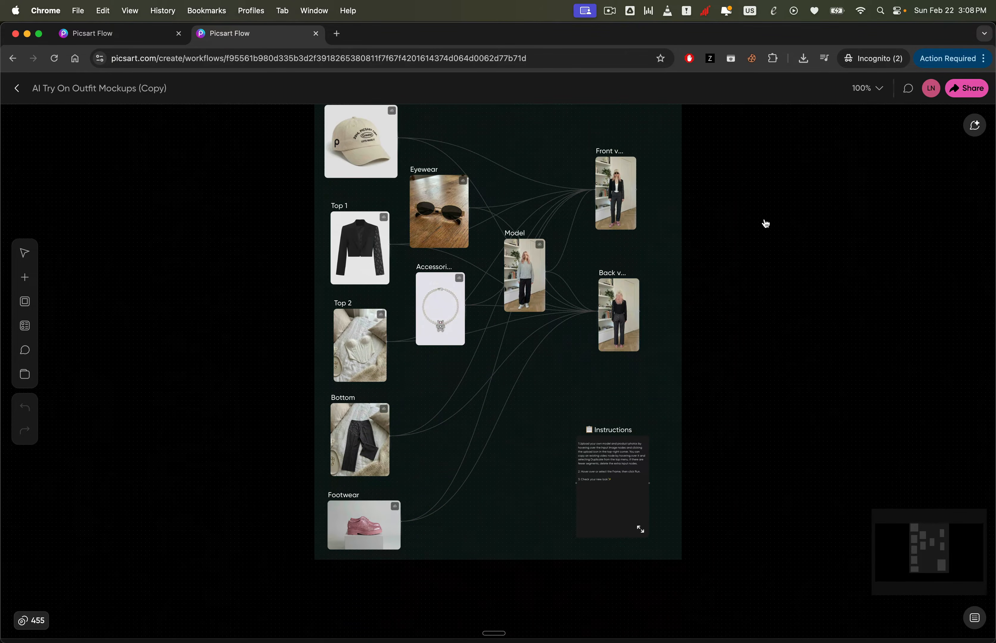
{"action": "scroll", "coordinate": [370, 159], "scroll_direction": "up", "scroll_amount": 2}
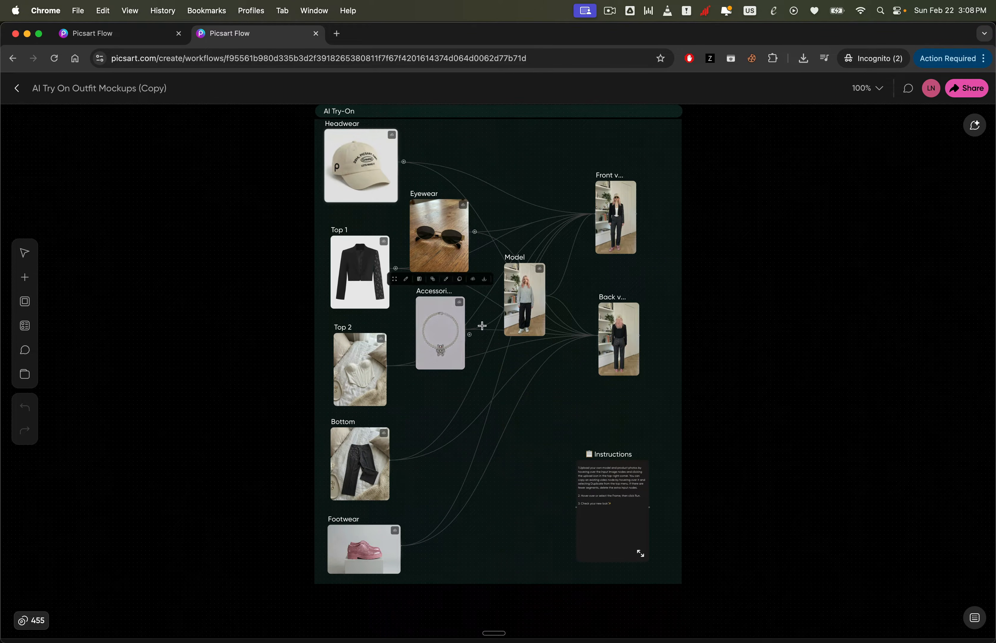
{"action": "left_click_drag", "start_coordinate": [515, 302], "coordinate": [447, 471]}
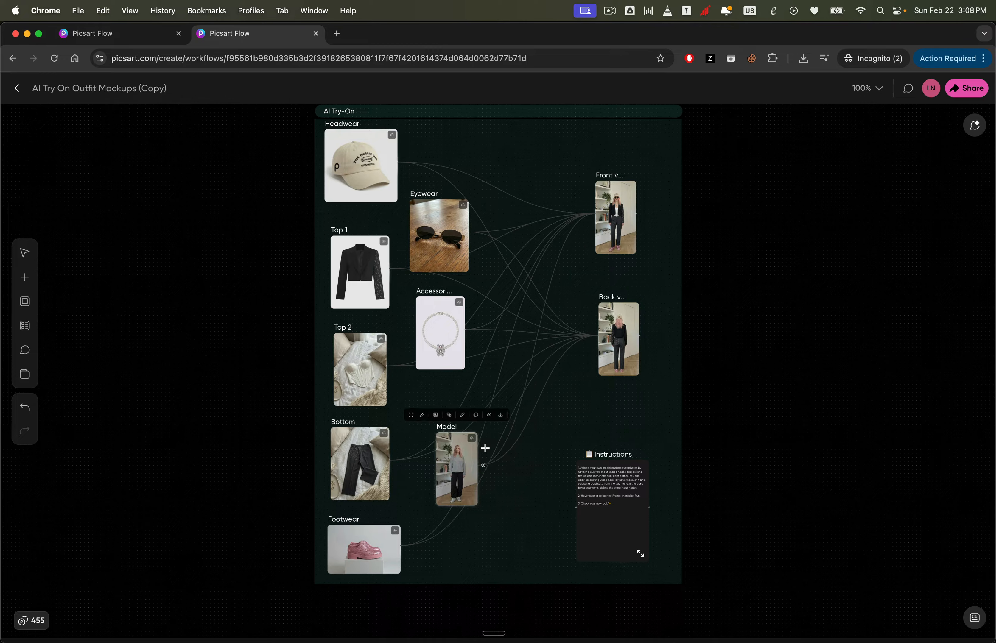
- Open the Front view node and read through its try-on generation prompt
{"action": "left_click", "coordinate": [615, 217]}
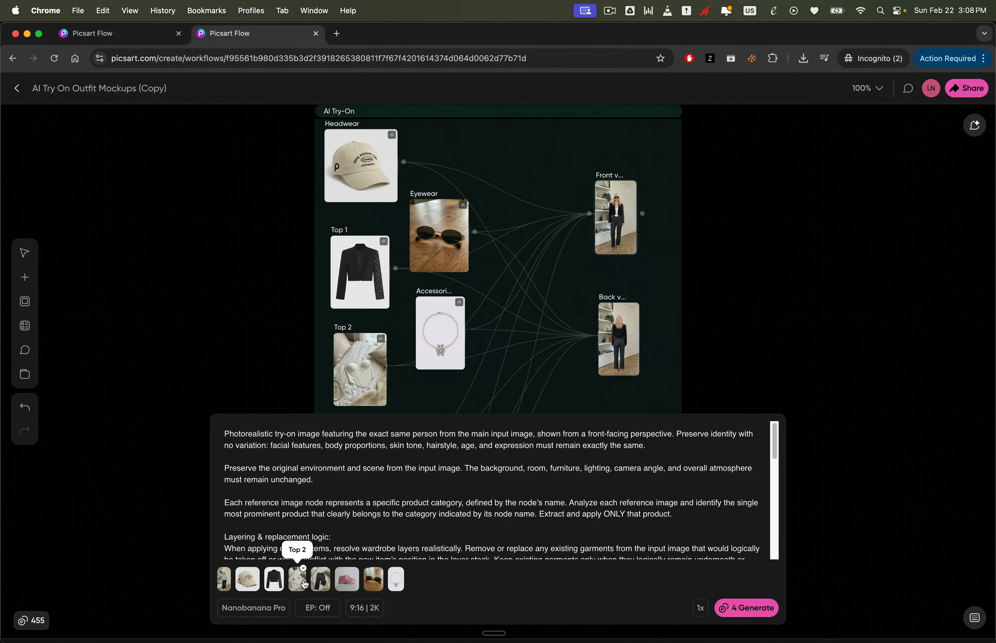
{"action": "scroll", "coordinate": [444, 402], "scroll_direction": "down", "scroll_amount": 2}
{"action": "left_click_drag", "start_coordinate": [452, 411], "coordinate": [453, 384]}
{"action": "left_click", "coordinate": [612, 190]}
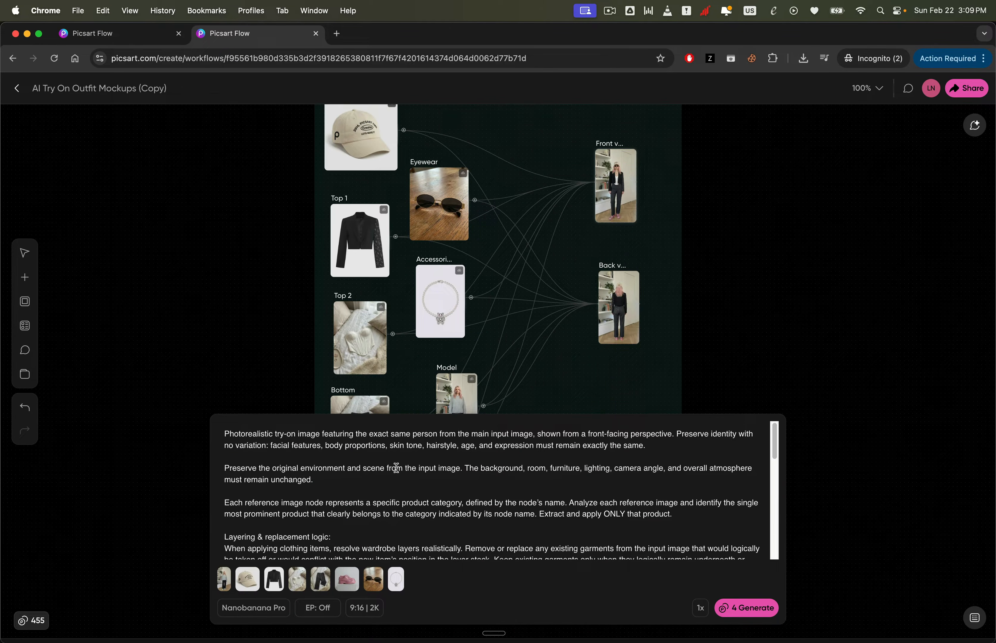
{"action": "scroll", "coordinate": [397, 468], "scroll_direction": "down", "scroll_amount": 8}
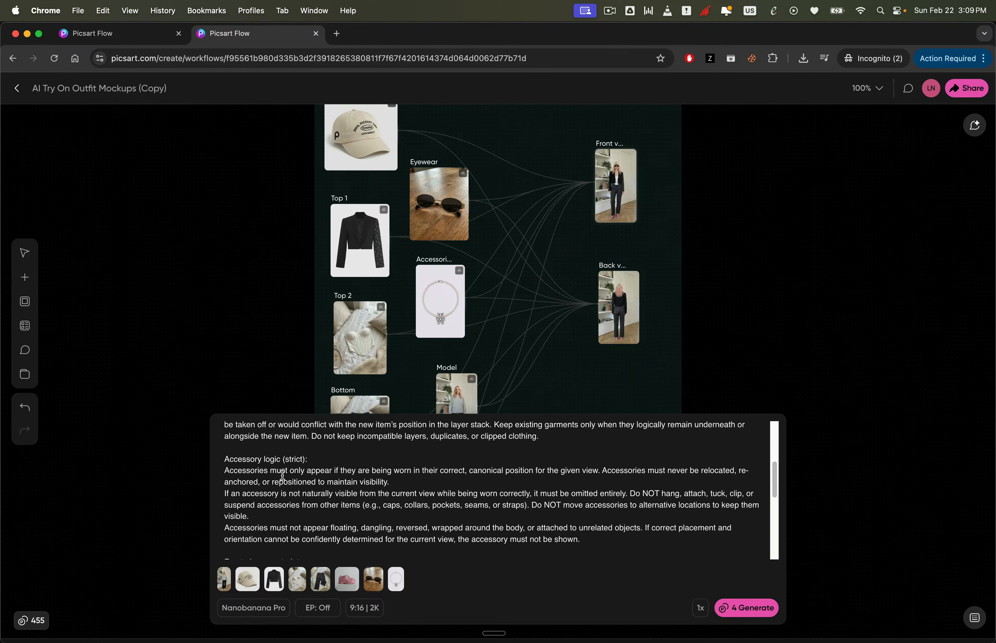
{"action": "scroll", "coordinate": [249, 503], "scroll_direction": "down", "scroll_amount": 15}
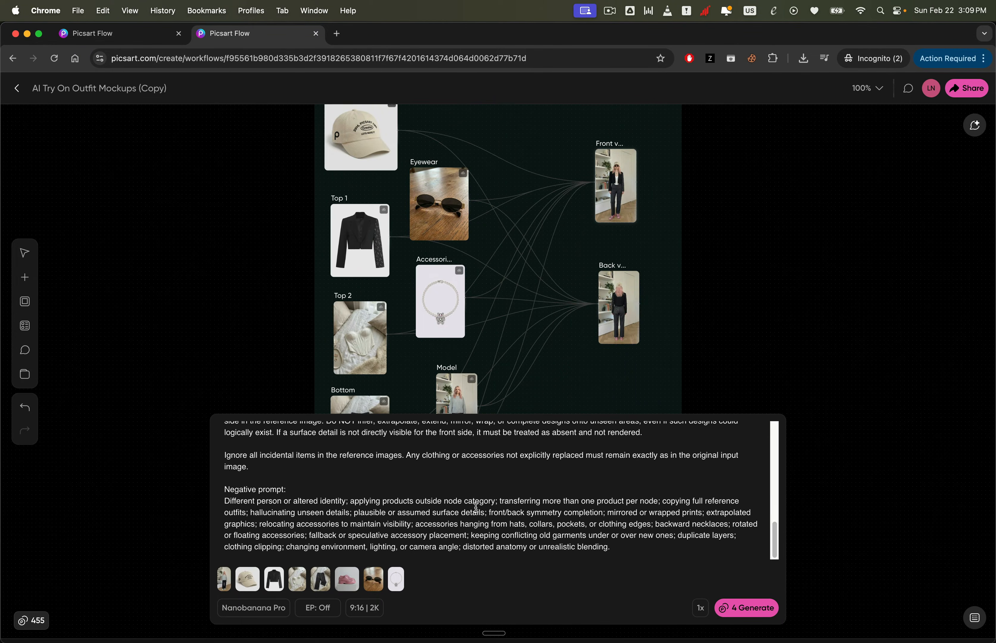
{"action": "scroll", "coordinate": [412, 450], "scroll_direction": "up", "scroll_amount": 20}
{"action": "mouse_move", "coordinate": [628, 286]}
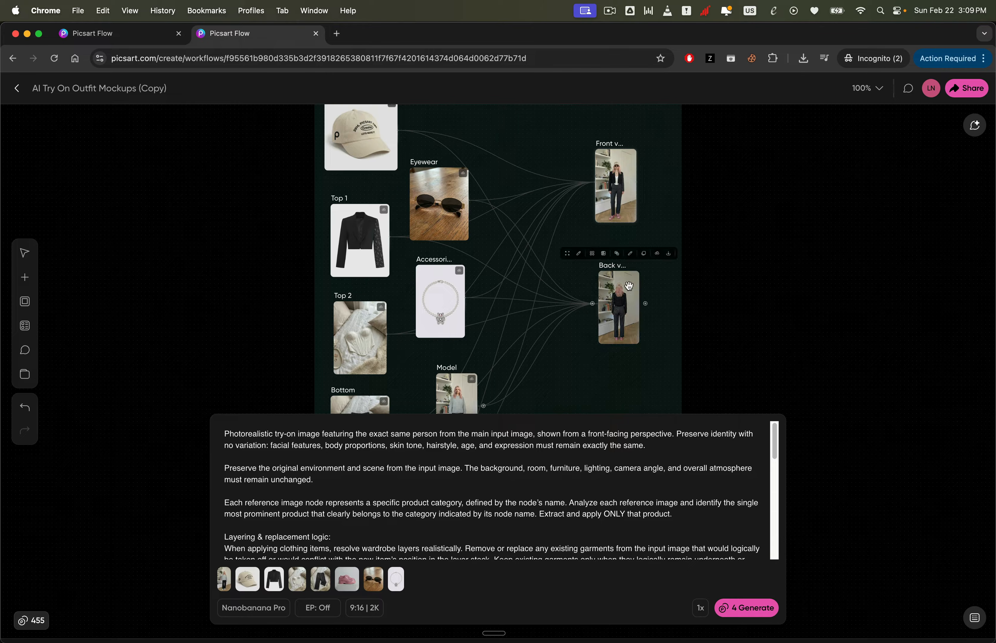
{"action": "left_click", "coordinate": [770, 294]}
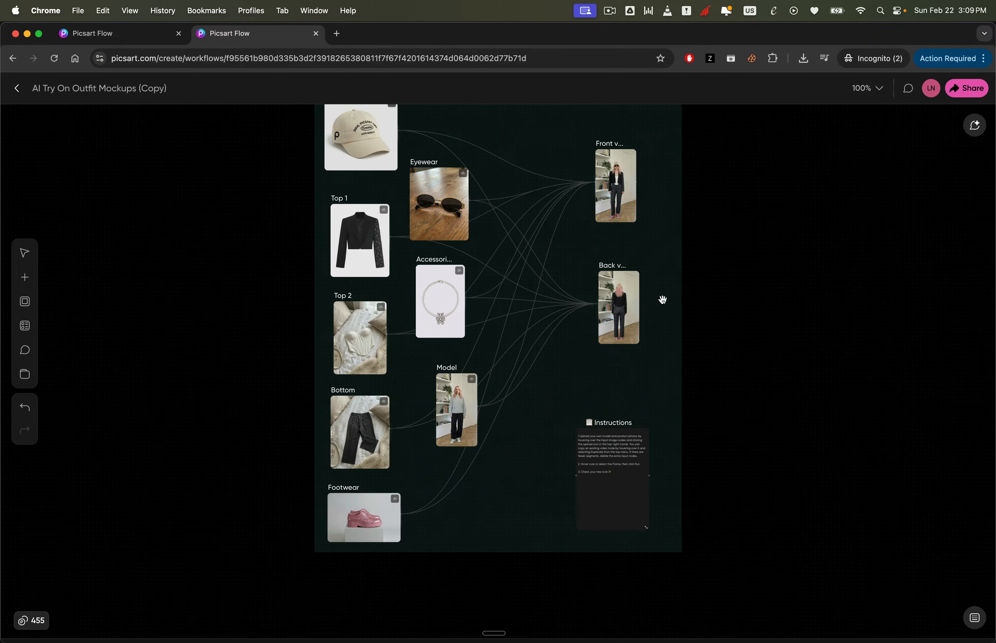
- Open the Back view node and read through its back-facing try-on prompt
{"action": "left_click", "coordinate": [630, 304]}
{"action": "scroll", "coordinate": [356, 471], "scroll_direction": "down", "scroll_amount": 15}
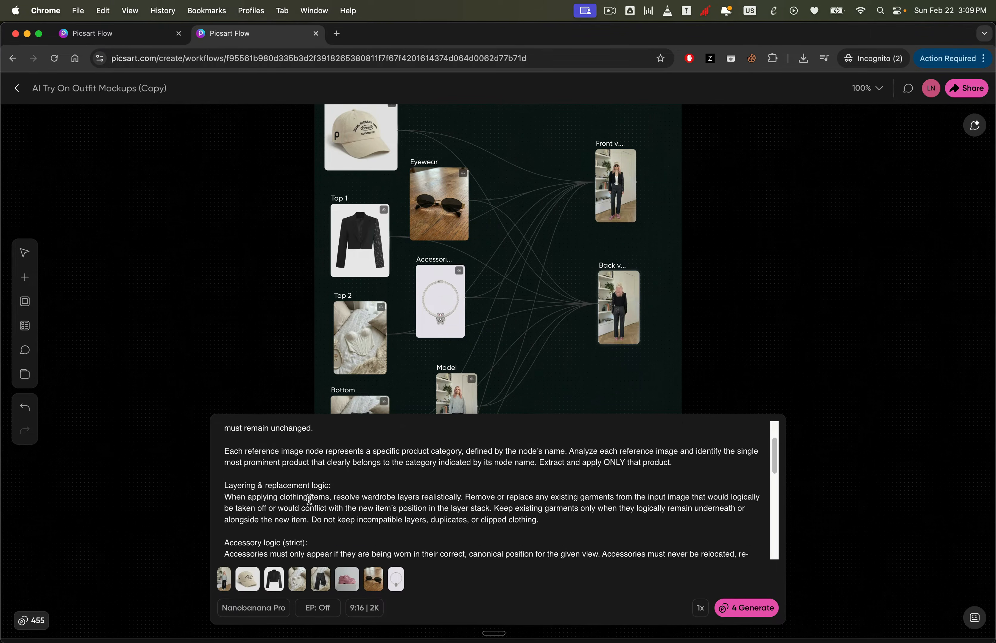
{"action": "scroll", "coordinate": [473, 510], "scroll_direction": "up", "scroll_amount": 15}
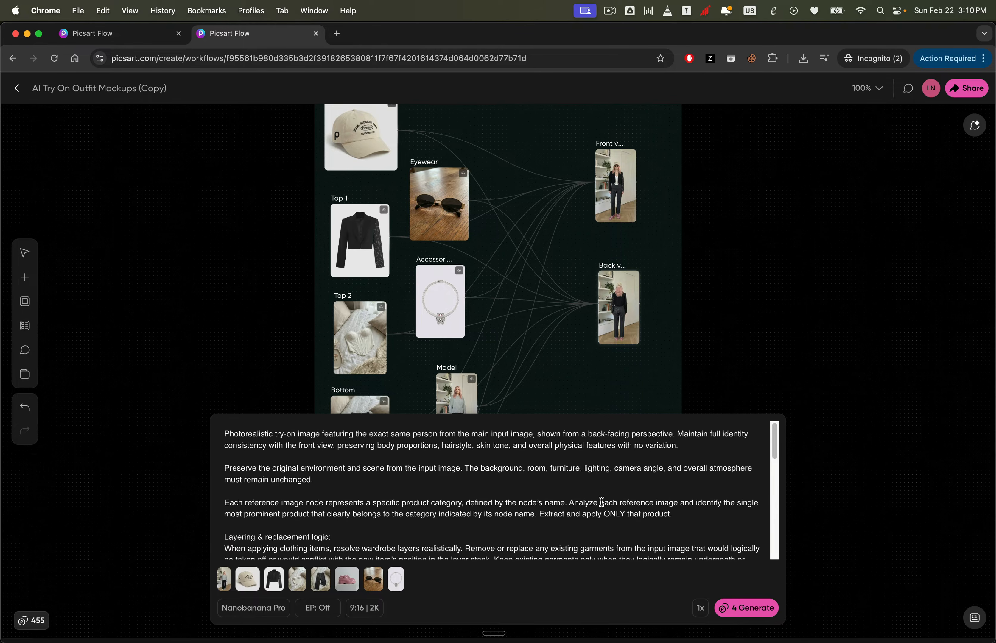
{"action": "mouse_move", "coordinate": [619, 321]}
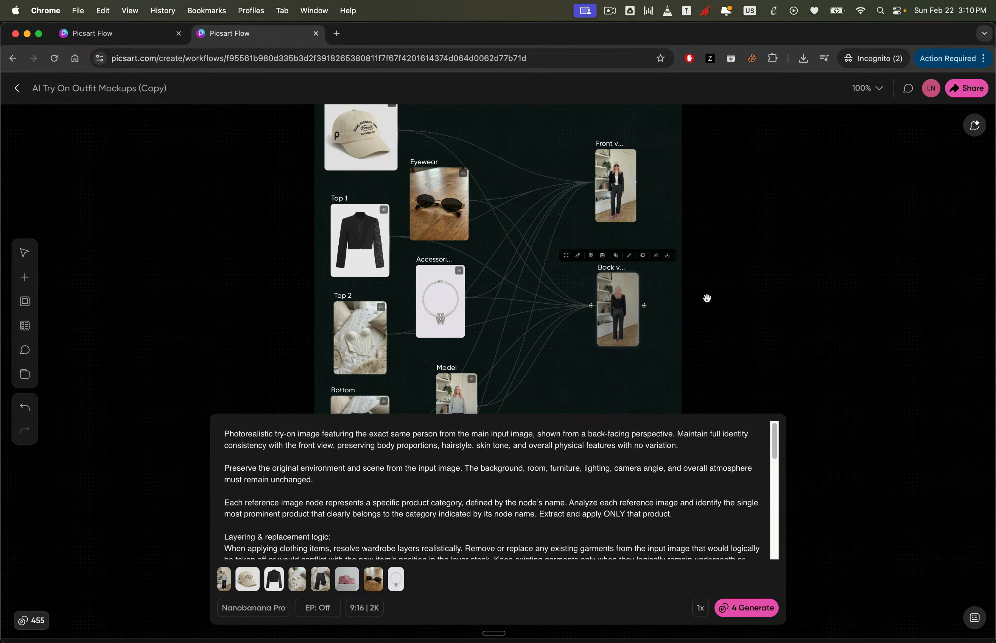
{"action": "left_click", "coordinate": [753, 255]}
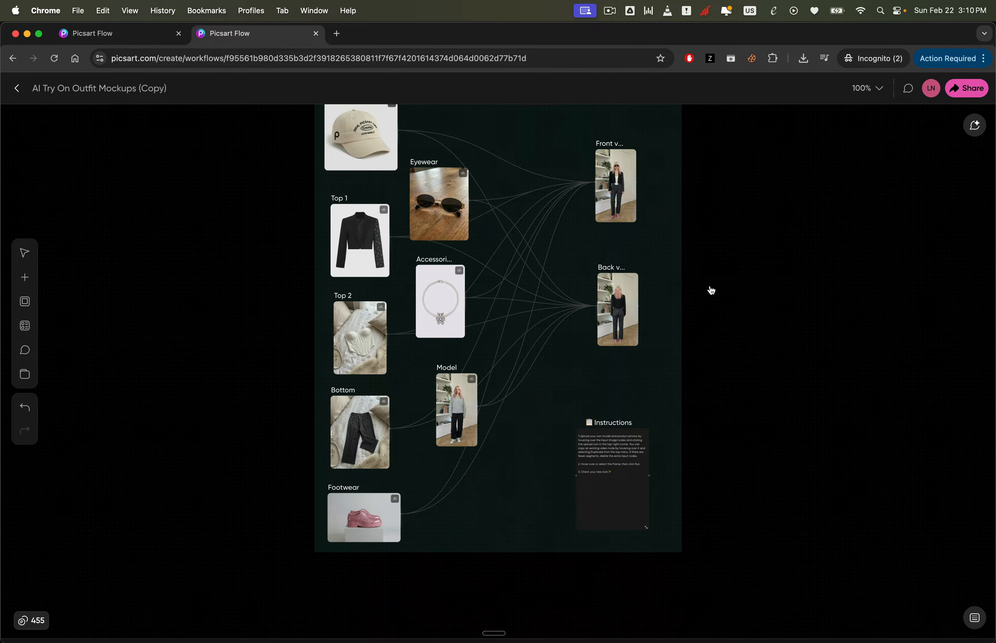
- Add a Video node fed by the Front view image and connect the Back view image as its end frame
{"action": "left_click_drag", "start_coordinate": [721, 202], "coordinate": [722, 204]}
{"action": "left_click", "coordinate": [745, 250]}
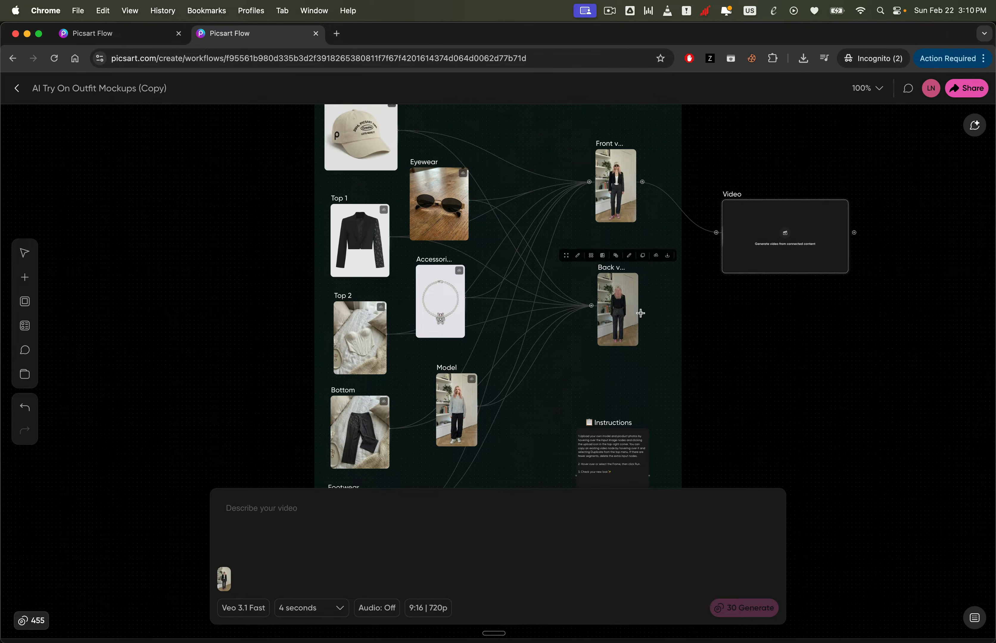
{"action": "left_click_drag", "start_coordinate": [645, 306], "coordinate": [698, 268]}
{"action": "left_click_drag", "start_coordinate": [720, 231], "coordinate": [718, 232]}
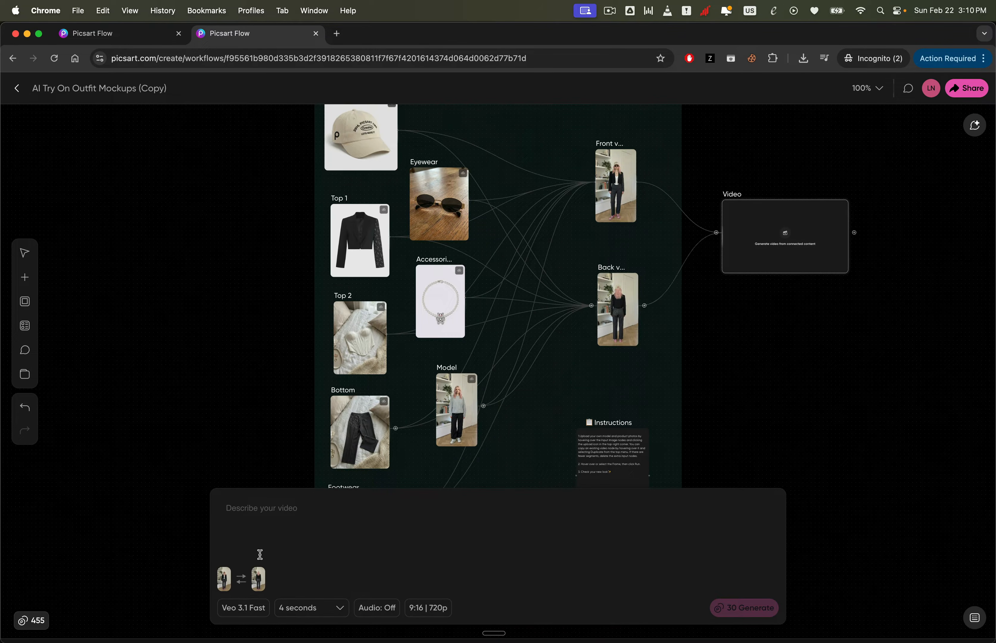
- Set the video duration to 8 seconds and paste a vertical 9:16 fashion turn-around prompt
{"action": "left_click", "coordinate": [310, 607]}
{"action": "left_click", "coordinate": [310, 576]}
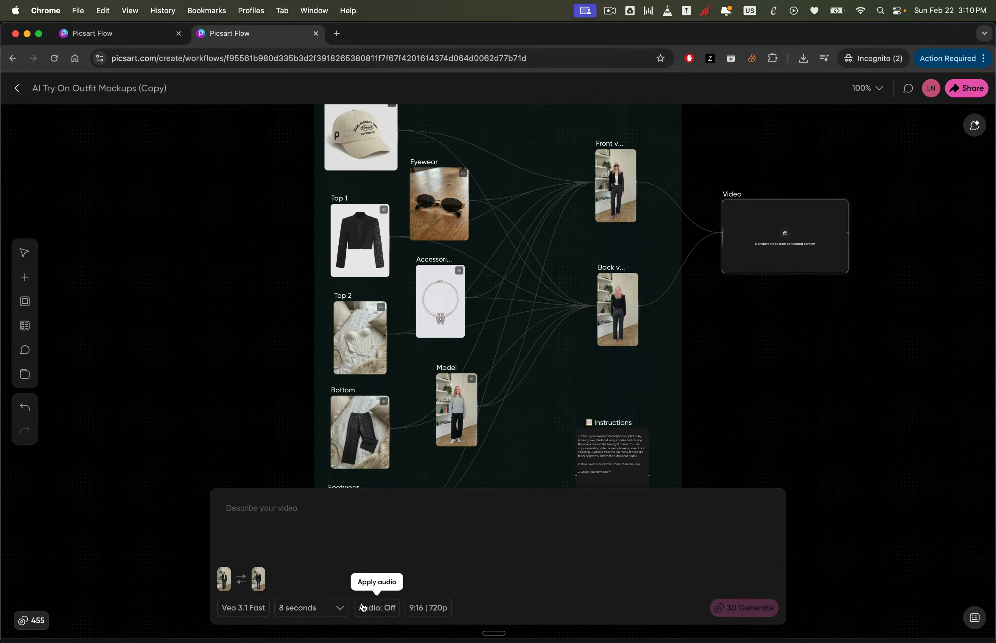
{"action": "type", "text": "Vertical 9:16 fashion affiliate video featuring a young woman with pale pink wavy hair, wearing oval sunglasses, a beige cap, a black cropped blazer with one sleeve floral patterned, a white corset-style top, dark tailored pants, and shiny pink platform shoes. The setting is a bright, softly lit indoor space with natural daylight, clean minimalist background including white walls, wooden herringbone floor, and white shelves with books and plants. The camera mimics a handheld smartphone with a gentle push-in movement. The model performs a smooth, natural 180-degree turn to the right in place, maintaining exact facial features, hair, body shape, skin tone, and precise outfit design and colors. Subtle breathing, natural arm sway, and realistic fabric movement add life, with fast TikTok-style pacing. Ends perfectly aligned with the back view pose of the model, no changes to outfit, no visual distortions, no jitter or flicker, no background morphing or camera teleportation."}
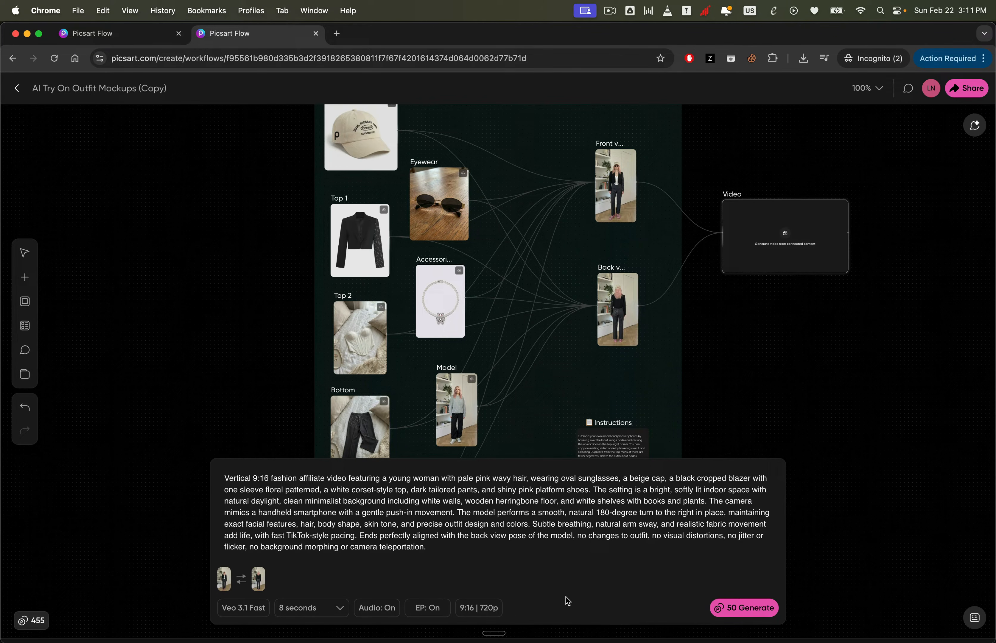
- Generate the video, then play it full screen and exit full screen
{"action": "left_click", "coordinate": [746, 614]}
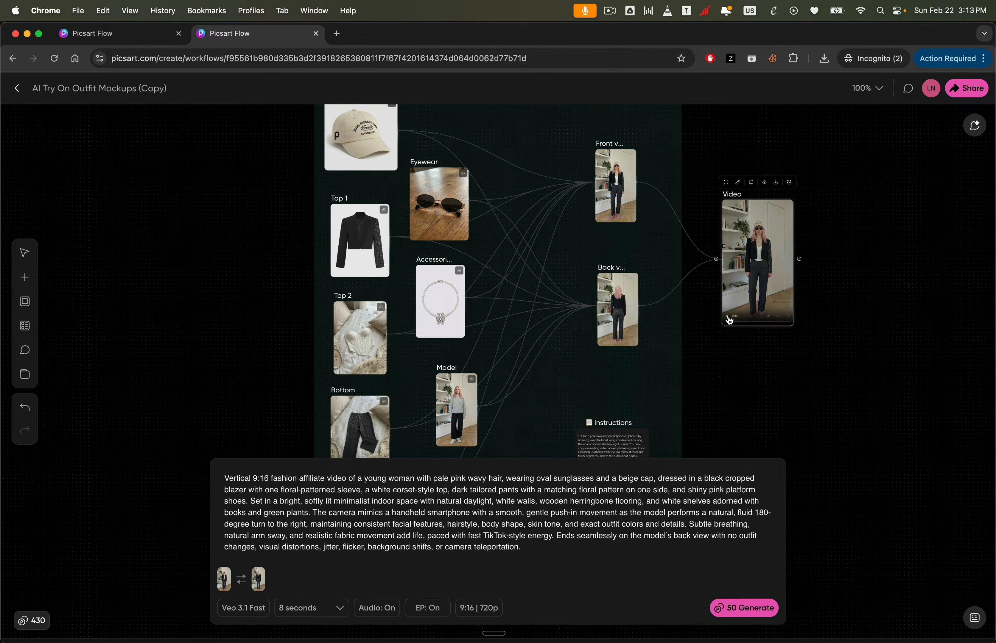
{"action": "left_click", "coordinate": [778, 317]}
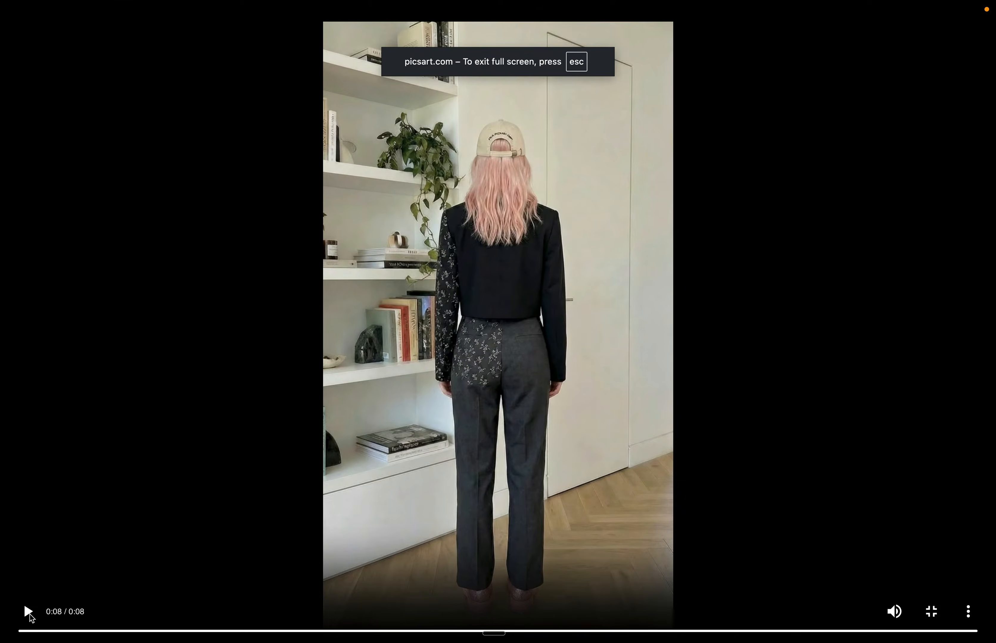
{"action": "left_click", "coordinate": [27, 612]}
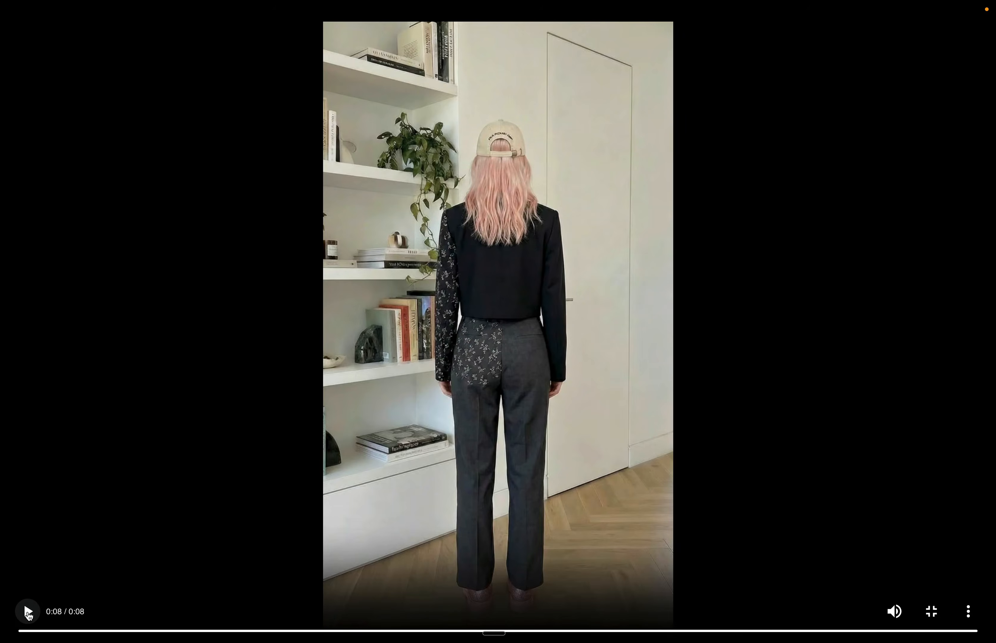
{"action": "key", "text": "Escape"}
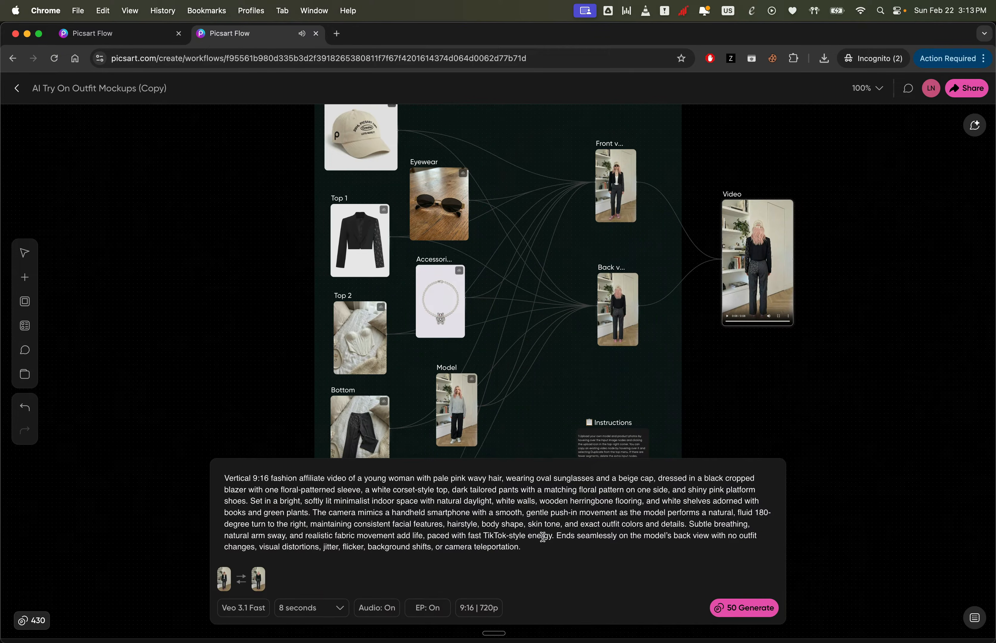
- Show the pair-of-pumps photo on the Steve Madden Thrive Pumps product page and open its image menu
{"action": "left_click", "coordinate": [132, 40]}
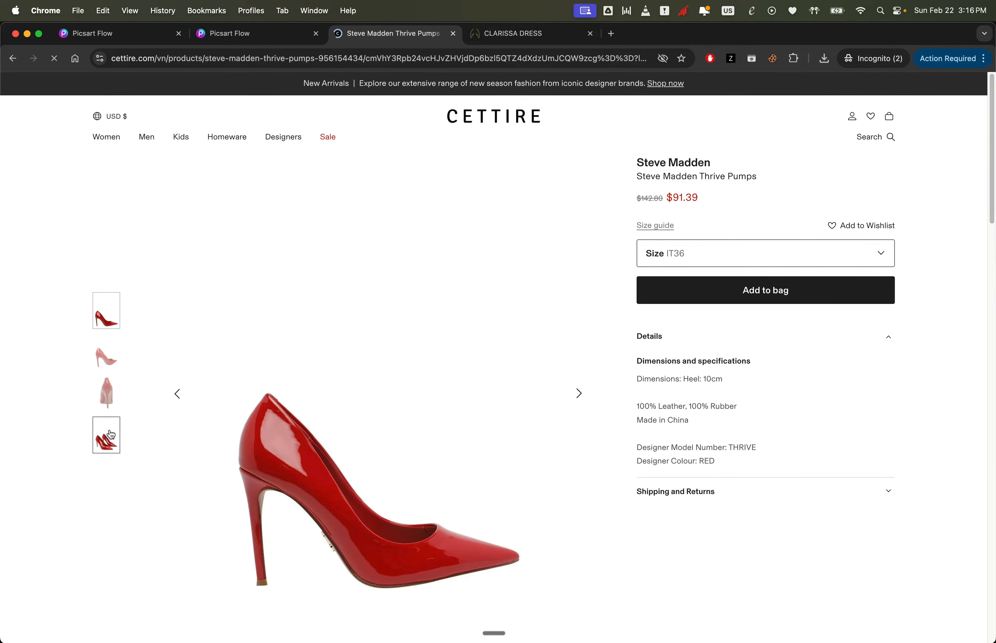
{"action": "left_click", "coordinate": [111, 435]}
{"action": "right_click", "coordinate": [361, 417]}
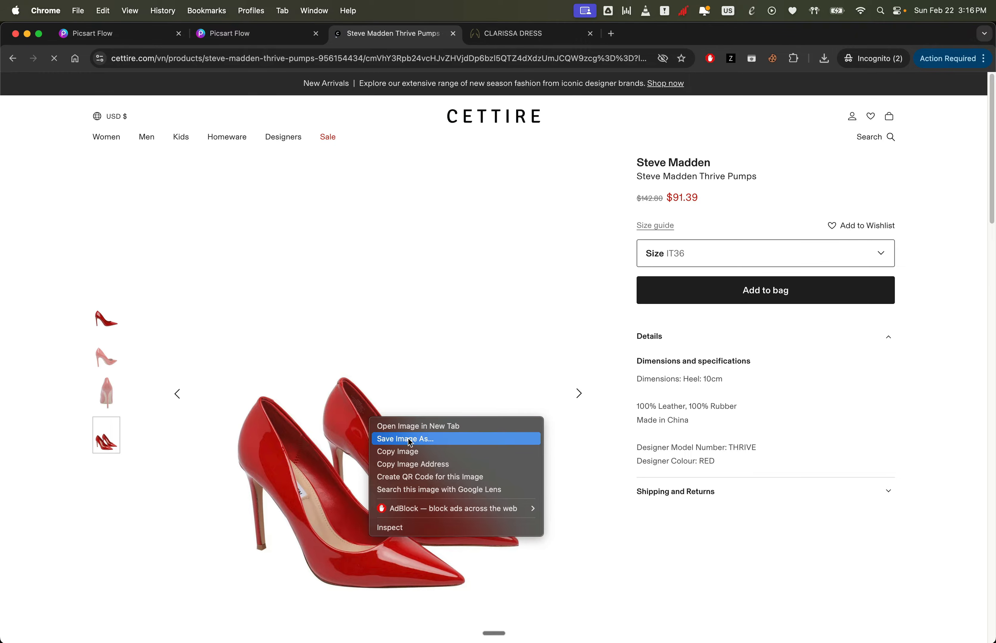
{"action": "left_click", "coordinate": [569, 124]}
- Switch via the Clarissa Dress page to the UGC Product workflow and open the dress image node's prompt
{"action": "left_click", "coordinate": [517, 38]}
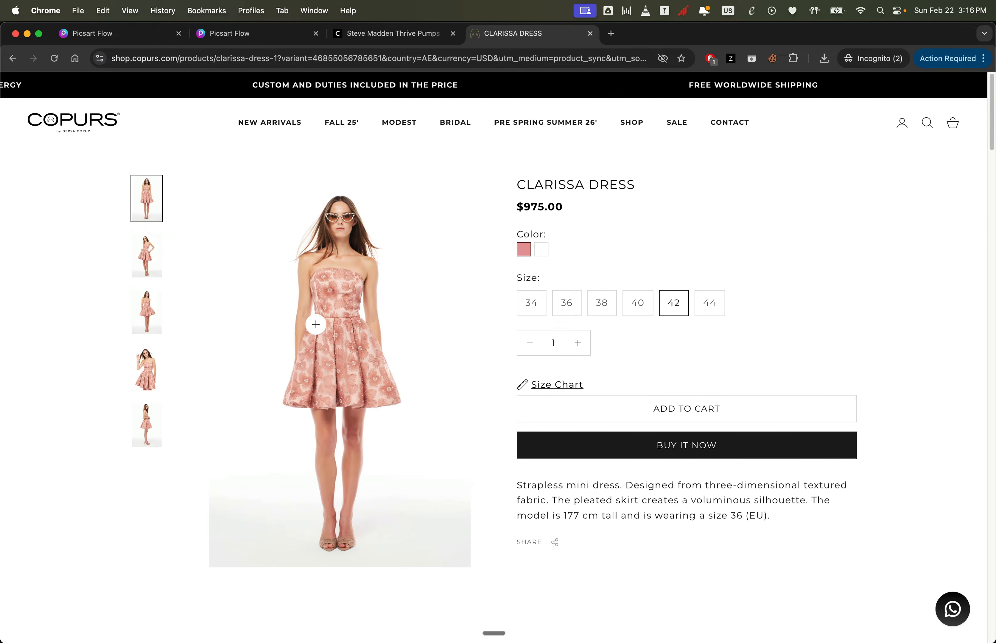
{"action": "left_click", "coordinate": [131, 41]}
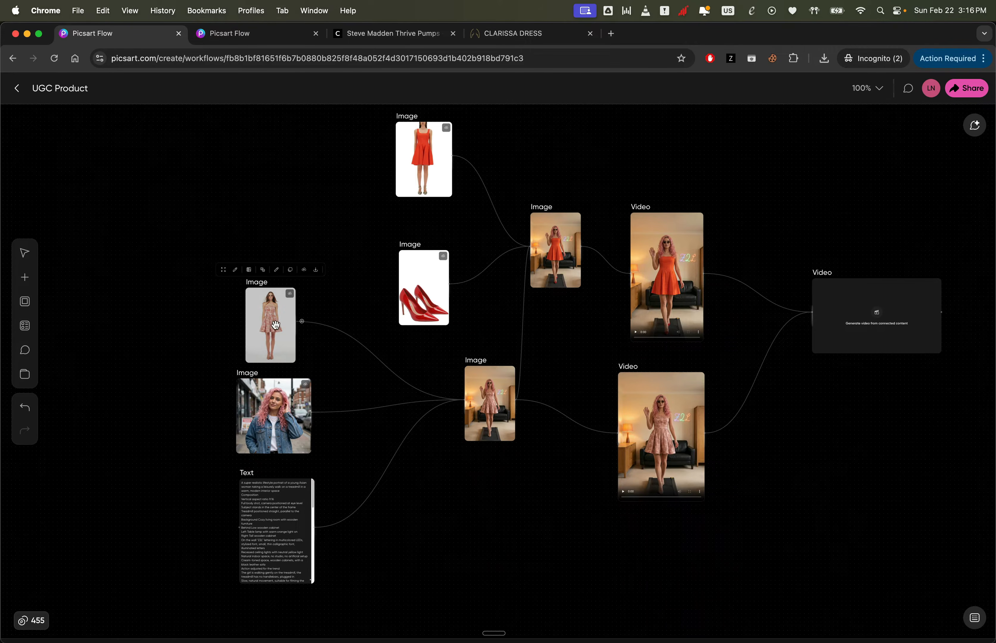
{"action": "scroll", "coordinate": [444, 439], "scroll_direction": "down", "scroll_amount": 2}
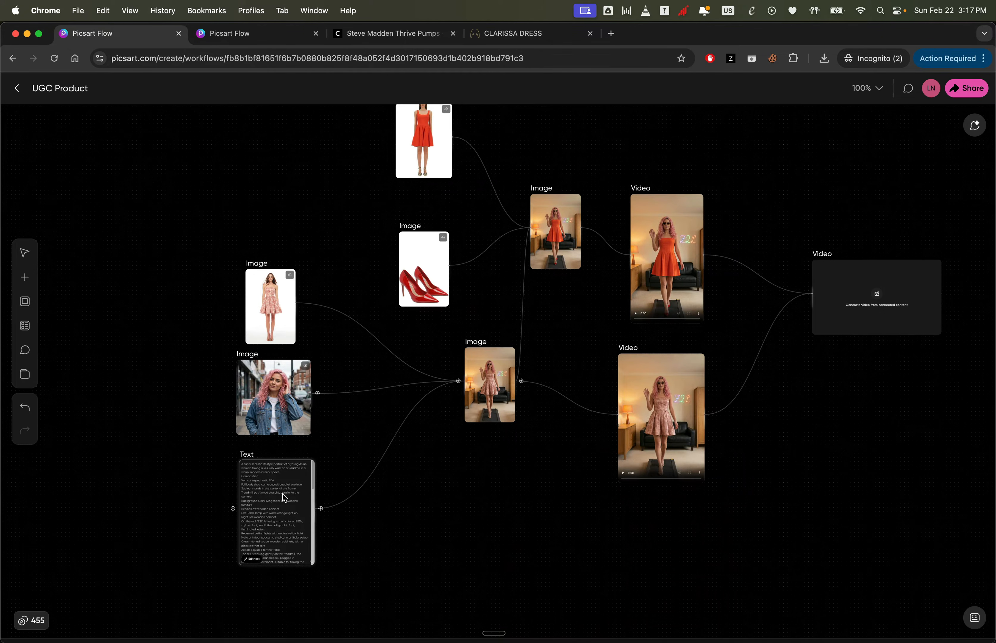
{"action": "scroll", "coordinate": [285, 497], "scroll_direction": "up", "scroll_amount": 5}
{"action": "left_click", "coordinate": [614, 299]}
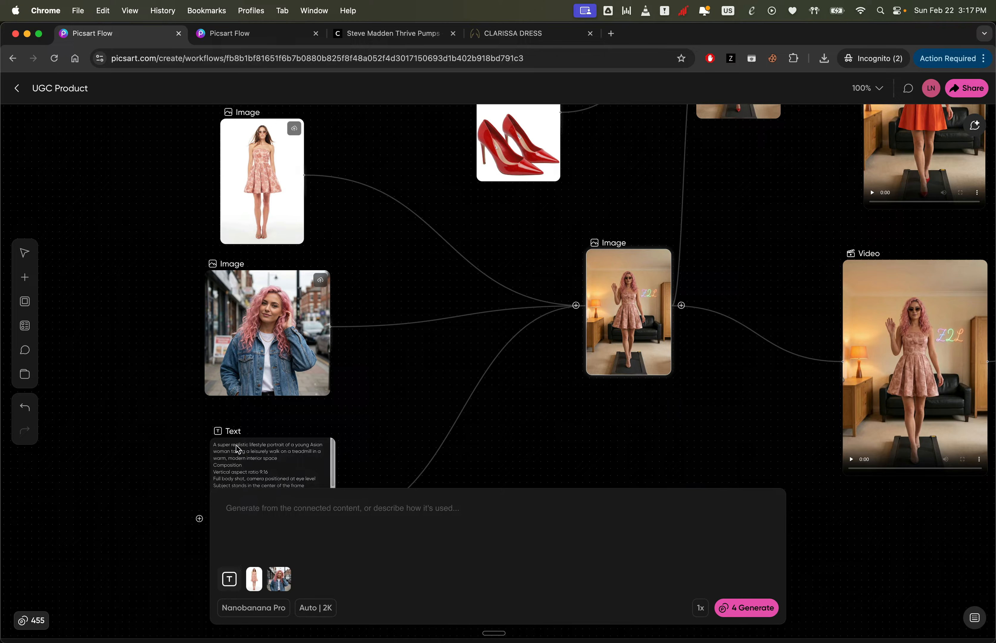
- Examine the prompts of the dress video node and the red-dress image node in the UGC Product workflow
{"action": "scroll", "coordinate": [251, 453], "scroll_direction": "down", "scroll_amount": 2}
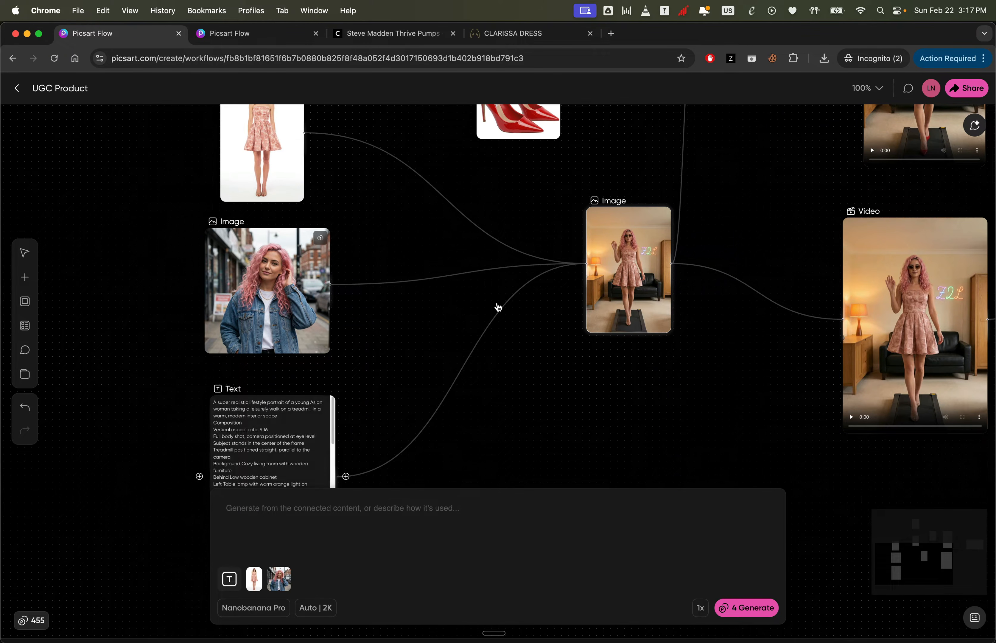
{"action": "scroll", "coordinate": [241, 423], "scroll_direction": "down", "scroll_amount": 2}
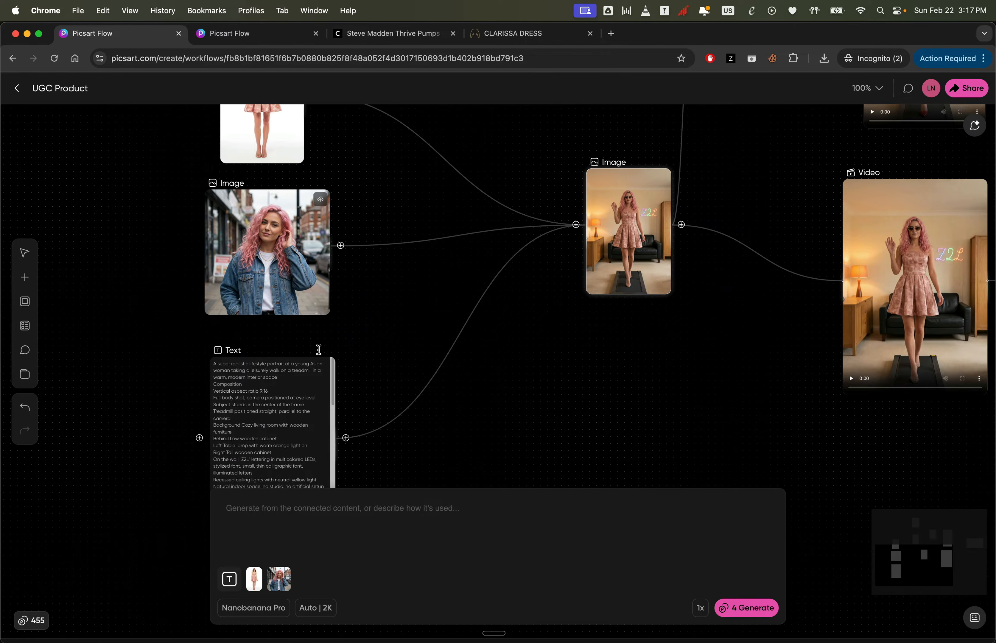
{"action": "scroll", "coordinate": [644, 251], "scroll_direction": "down", "scroll_amount": 8}
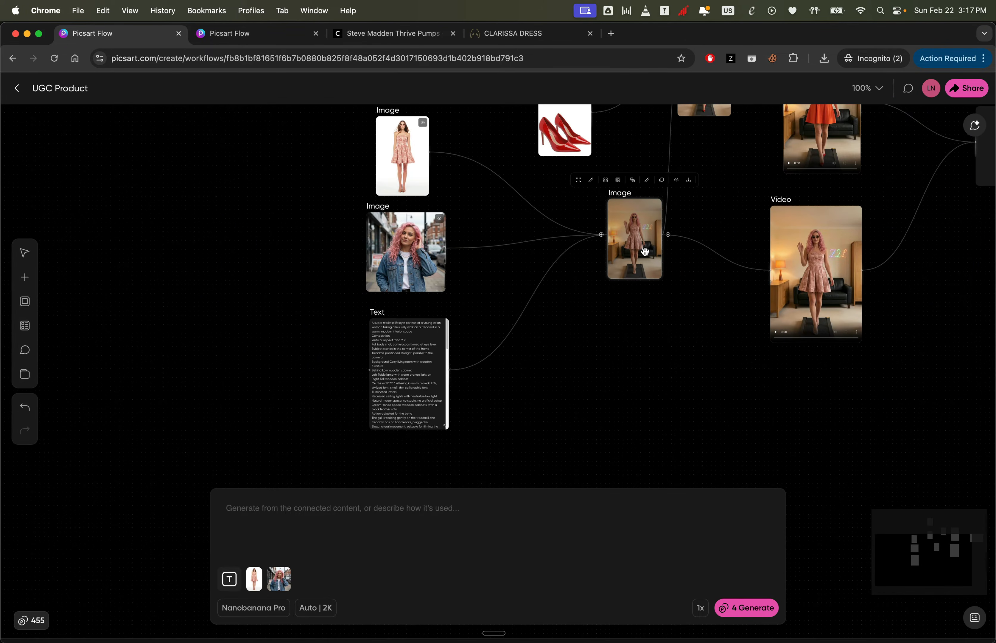
{"action": "scroll", "coordinate": [645, 251], "scroll_direction": "right", "scroll_amount": 2}
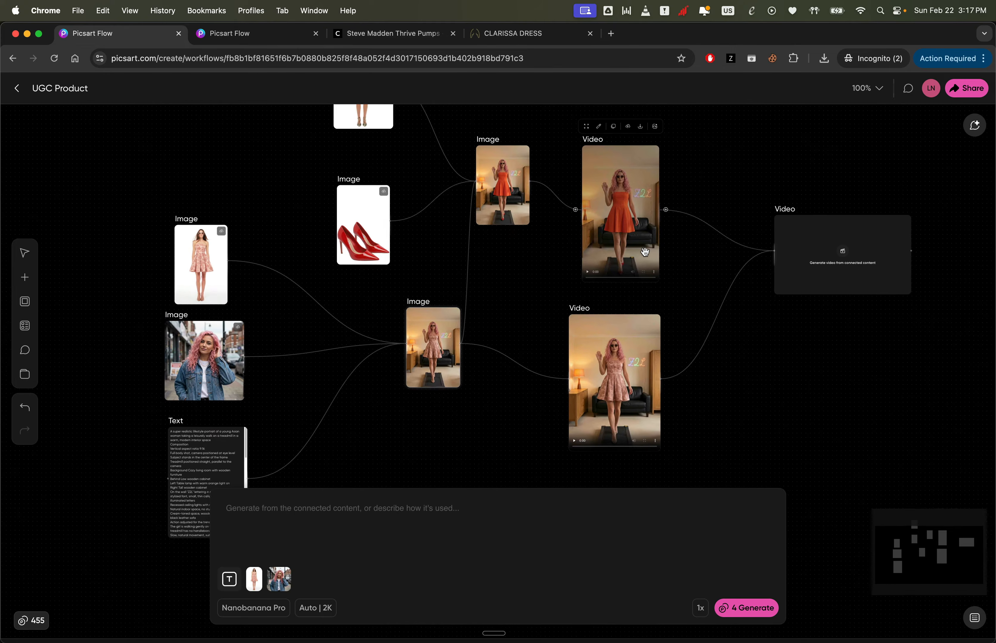
{"action": "left_click", "coordinate": [609, 381]}
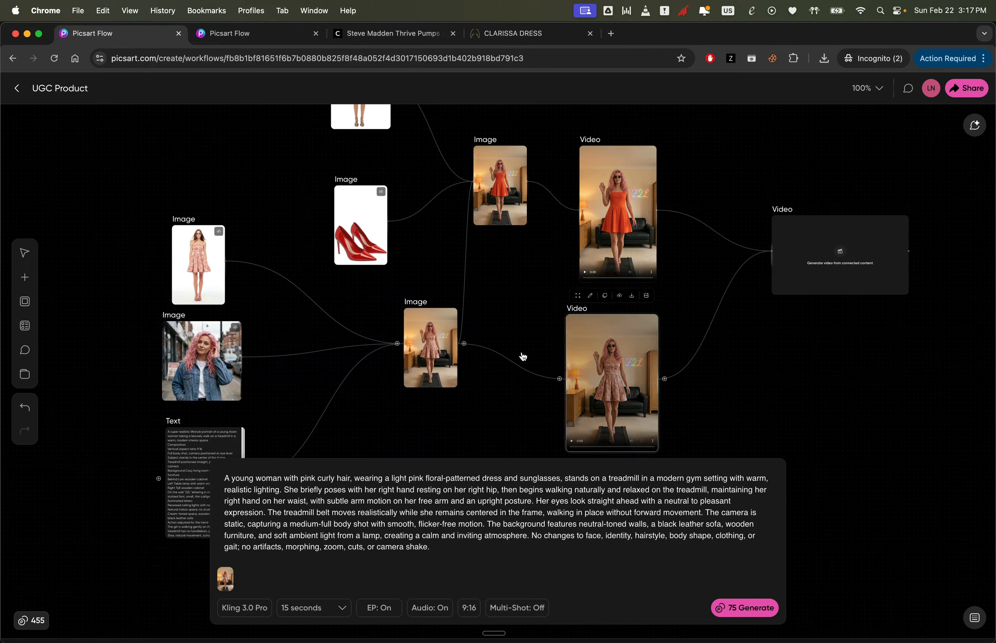
{"action": "left_click", "coordinate": [493, 178]}
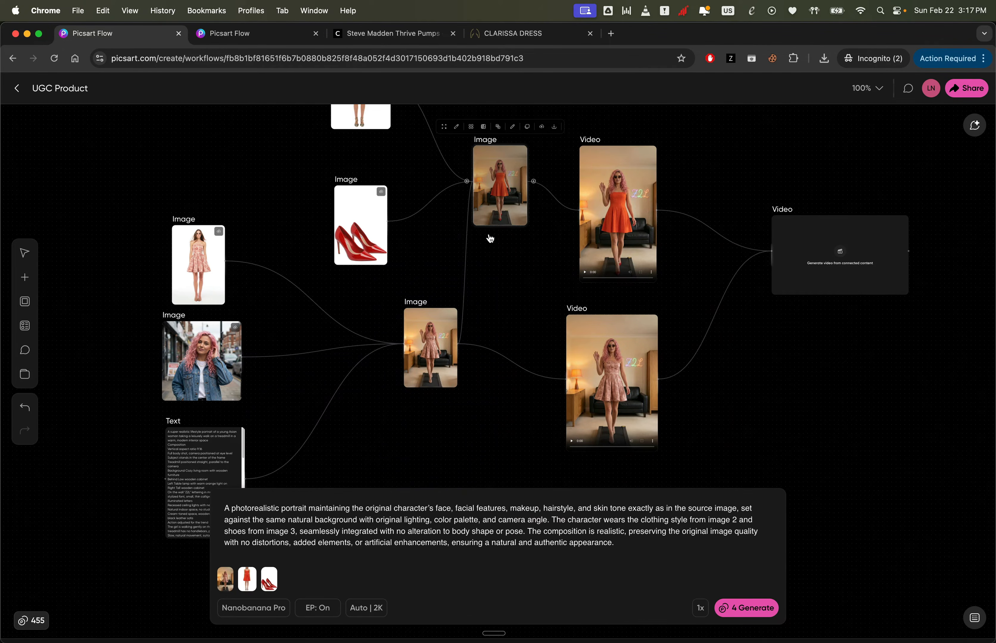
- Concatenate the two outfit videos in the final video node with the Video Concat model, then play the result full screen and exit
{"action": "scroll", "coordinate": [490, 237], "scroll_direction": "up", "scroll_amount": 3}
{"action": "scroll", "coordinate": [490, 237], "scroll_direction": "right", "scroll_amount": 2}
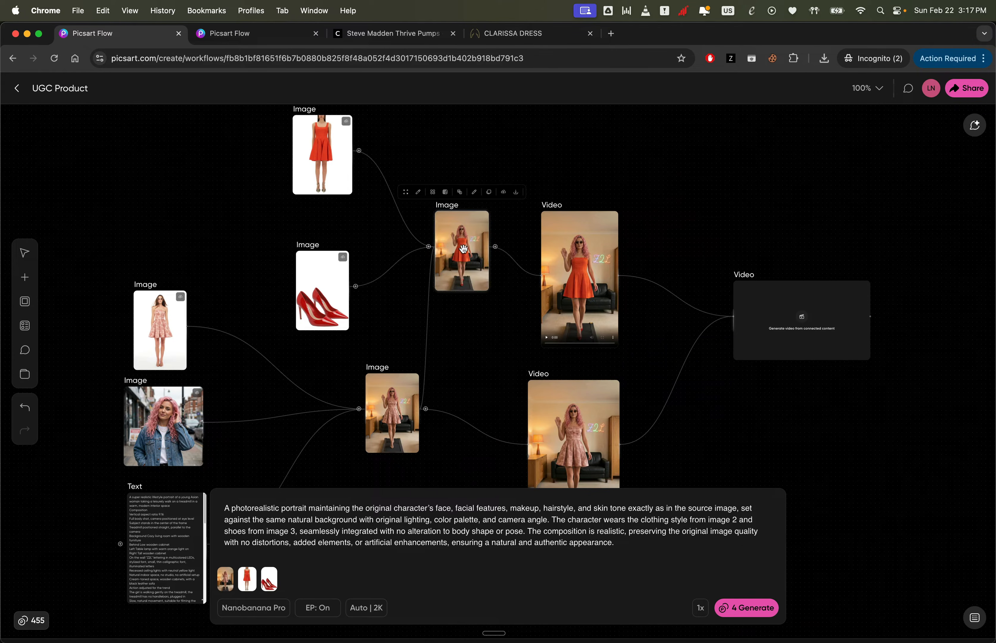
{"action": "left_click", "coordinate": [575, 268]}
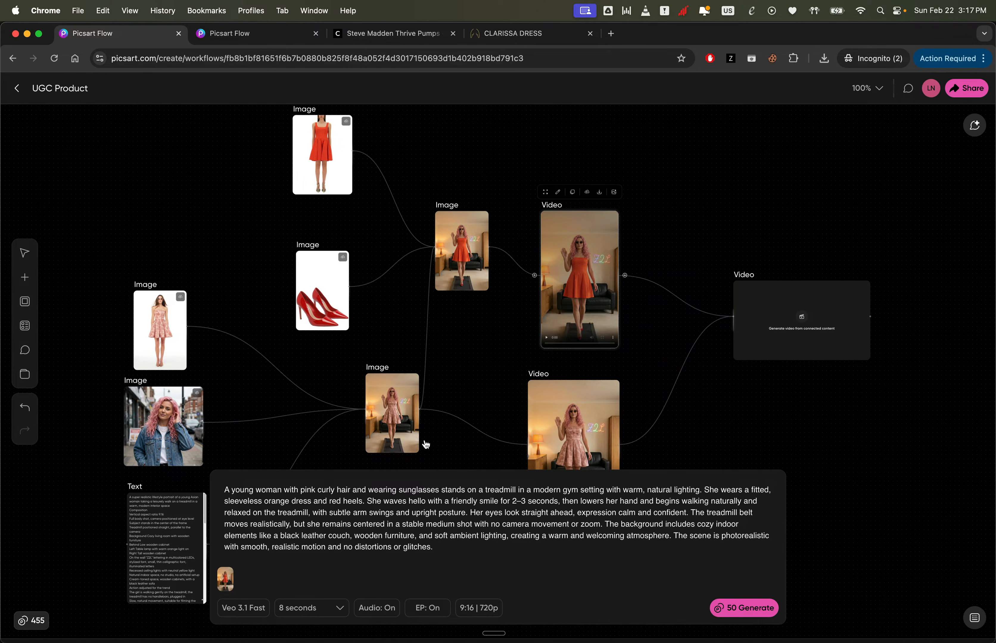
{"action": "scroll", "coordinate": [606, 343], "scroll_direction": "down", "scroll_amount": 2}
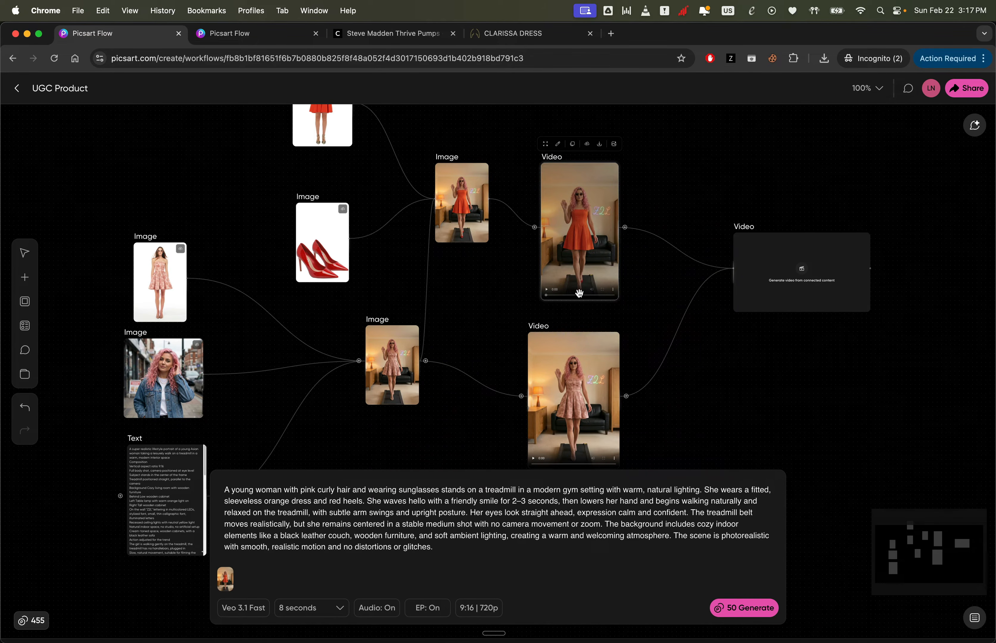
{"action": "left_click", "coordinate": [745, 278]}
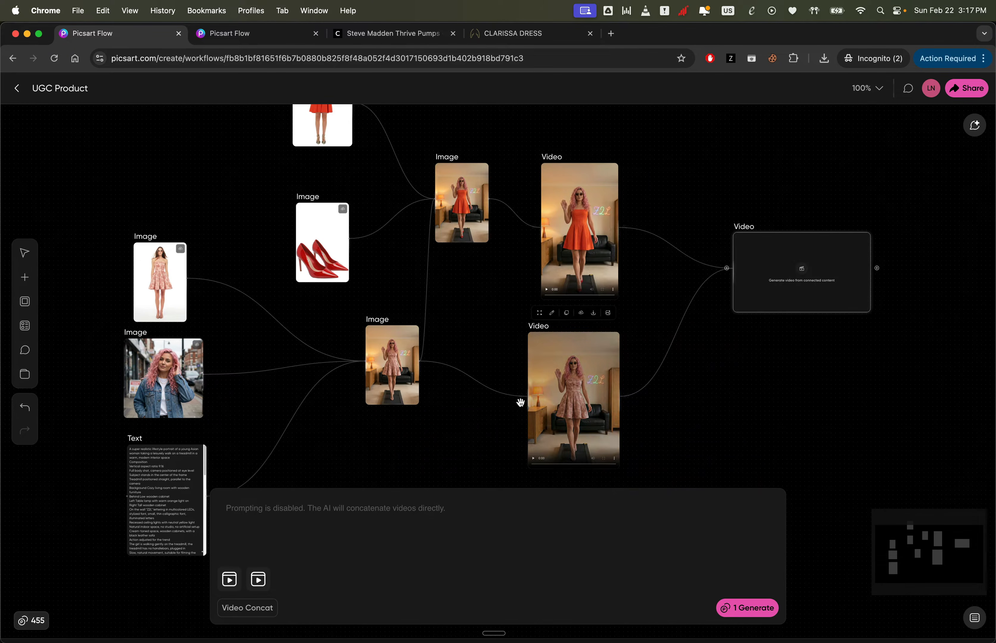
{"action": "left_click", "coordinate": [251, 608]}
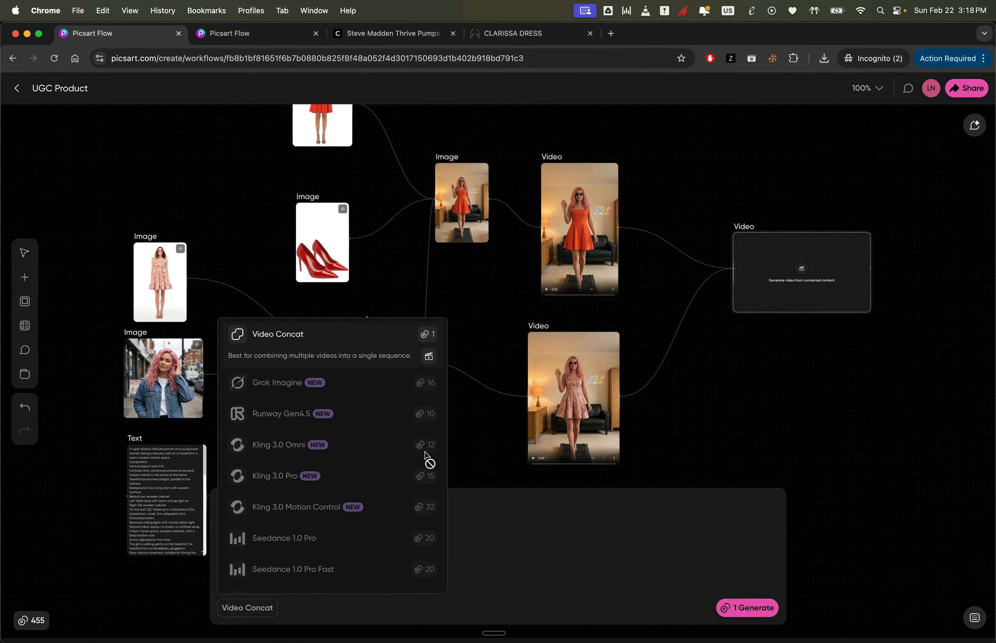
{"action": "left_click", "coordinate": [612, 481]}
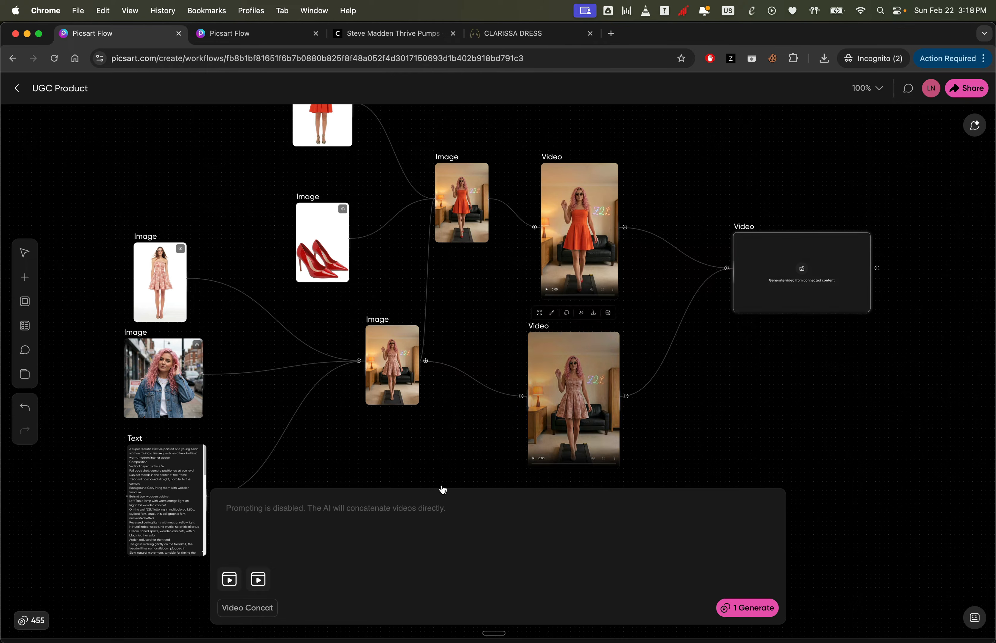
{"action": "left_click", "coordinate": [756, 608]}
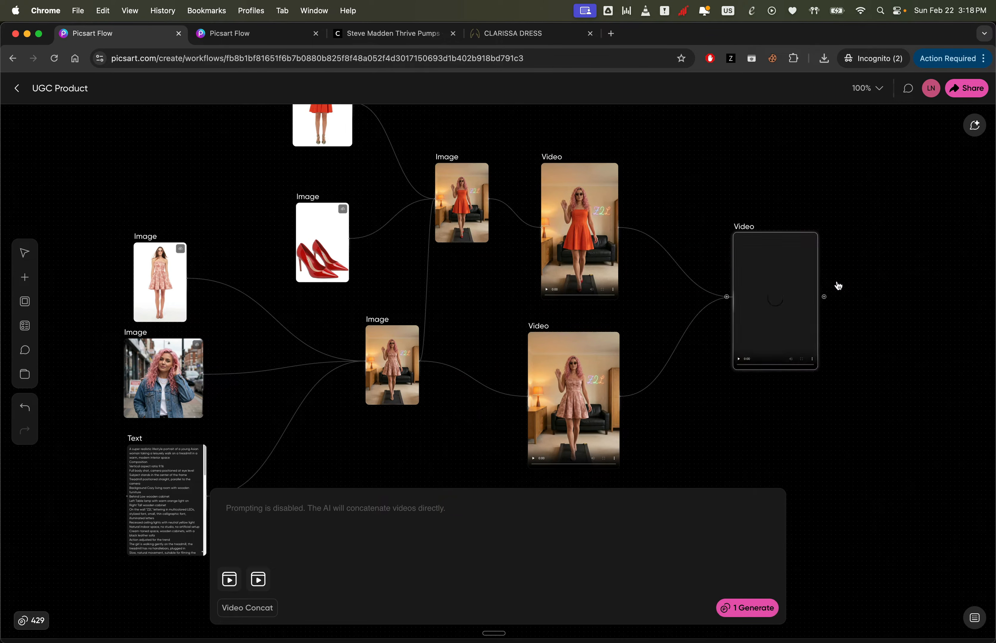
{"action": "left_click", "coordinate": [802, 359]}
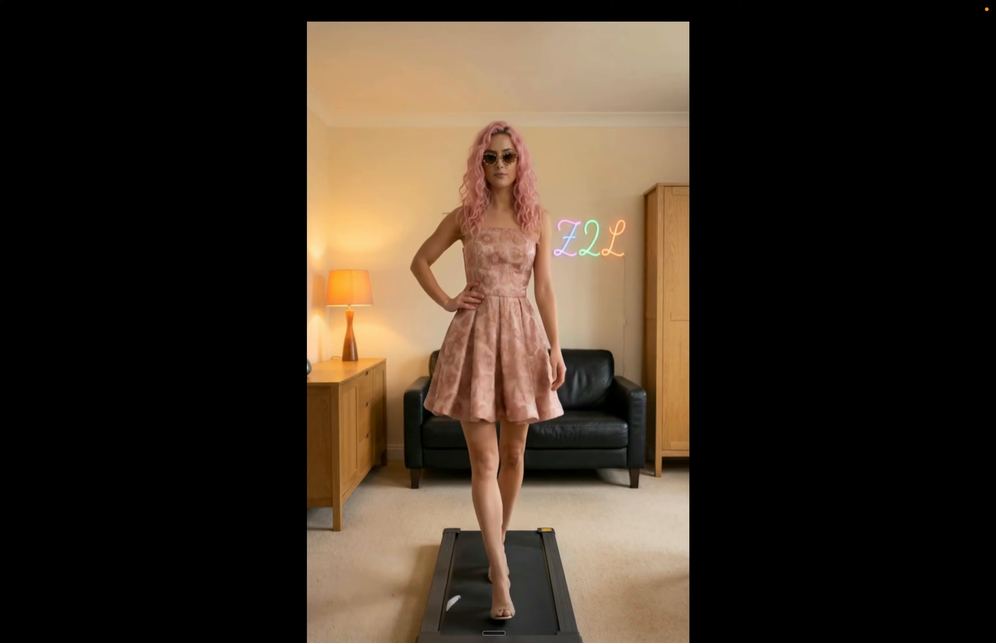
{"action": "key", "text": "Escape"}
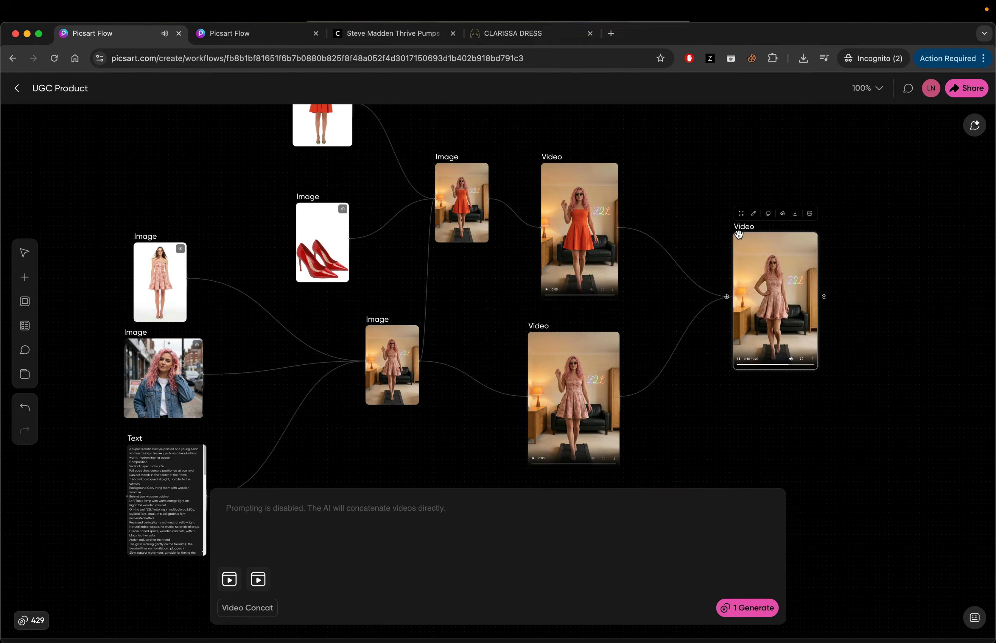
- Append the motivational gym background music description to the prompts of both the orange-dress and pink-dress video nodes
{"action": "left_click", "coordinate": [554, 256]}
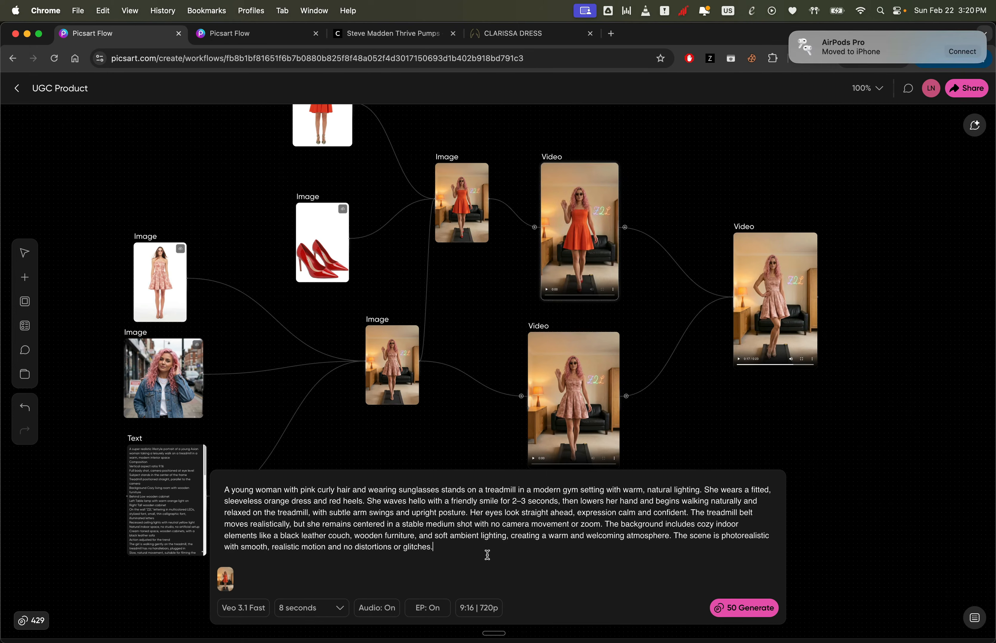
{"action": "type", "text": "Add motivational gym background music: upbeat electronic / pop rhythm, steady 120–128 BPM, clean modern sound, energetic but not aggressive. Light punchy kick, crisp hi-hats, subtle bass groove, bright synth chords. No vocals, no lyrics, no rap. Keep it loopable, consistent volume, and suitable for a fitness treadmill scene."}
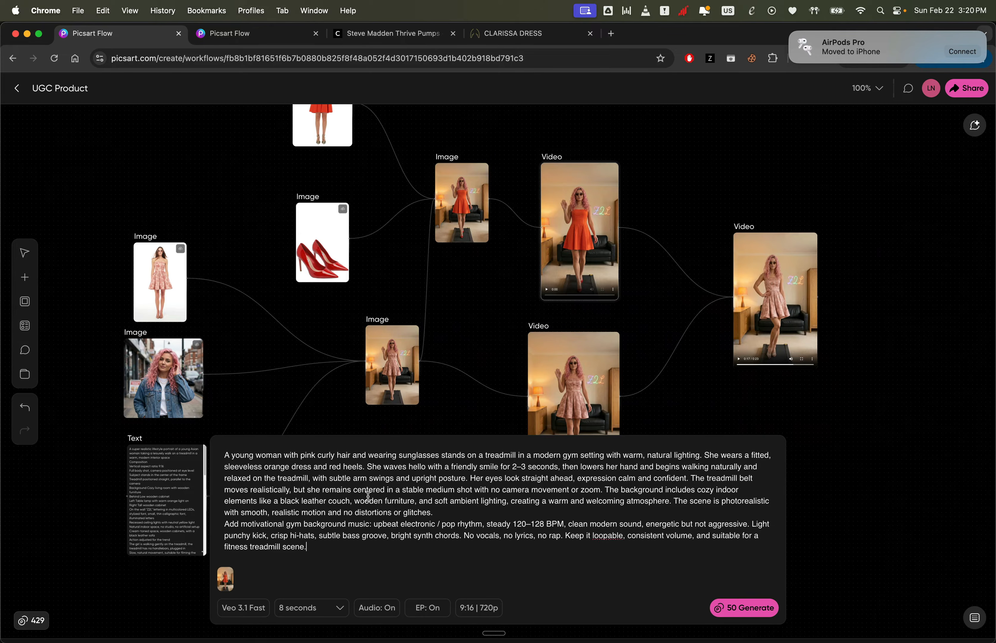
{"action": "left_click", "coordinate": [553, 422]}
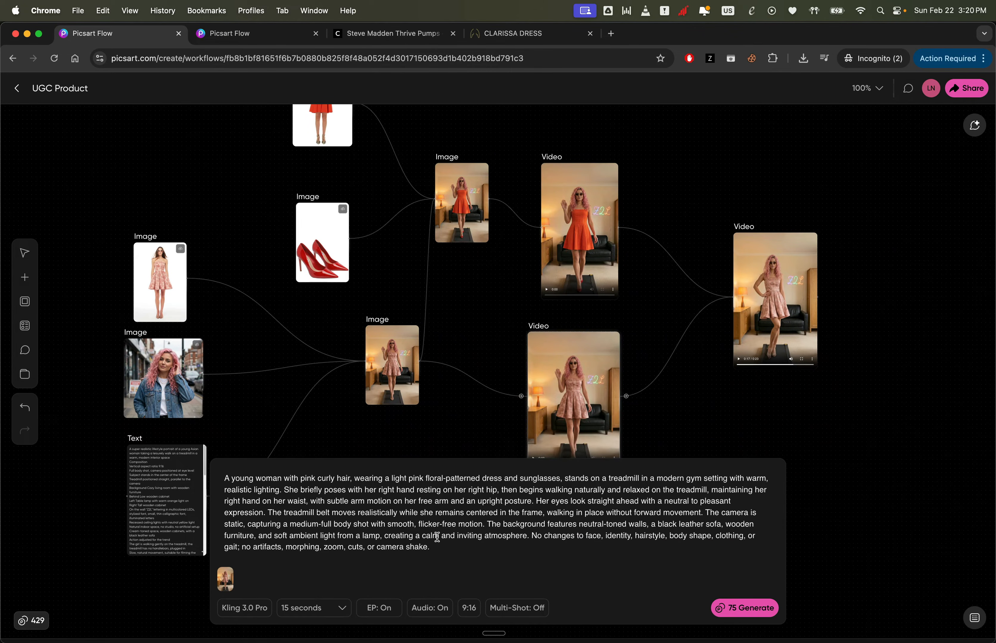
{"action": "left_click", "coordinate": [435, 547]}
{"action": "type", "text": "Add motivational gym background music: upbeat electronic / pop rhythm, steady 120–128 BPM, clean modern sound, energetic but not aggressive. Light punchy kick, crisp hi-hats, subtle bass groove, bright synth chords. No vocals, no lyrics, no rap. Keep it loopable, consistent volume, and suitable for a fitness treadmill scene."}
{"action": "left_click", "coordinate": [692, 399]}
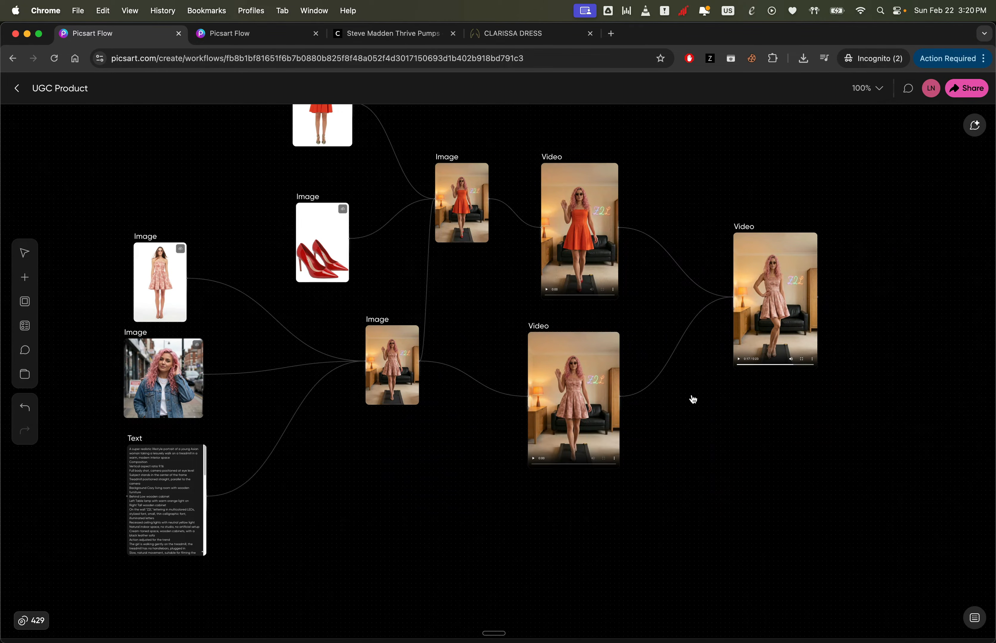
- Regenerate the orange-dress video and the pink-dress video with their updated prompts
{"action": "left_click", "coordinate": [599, 287]}
{"action": "left_click", "coordinate": [744, 607]}
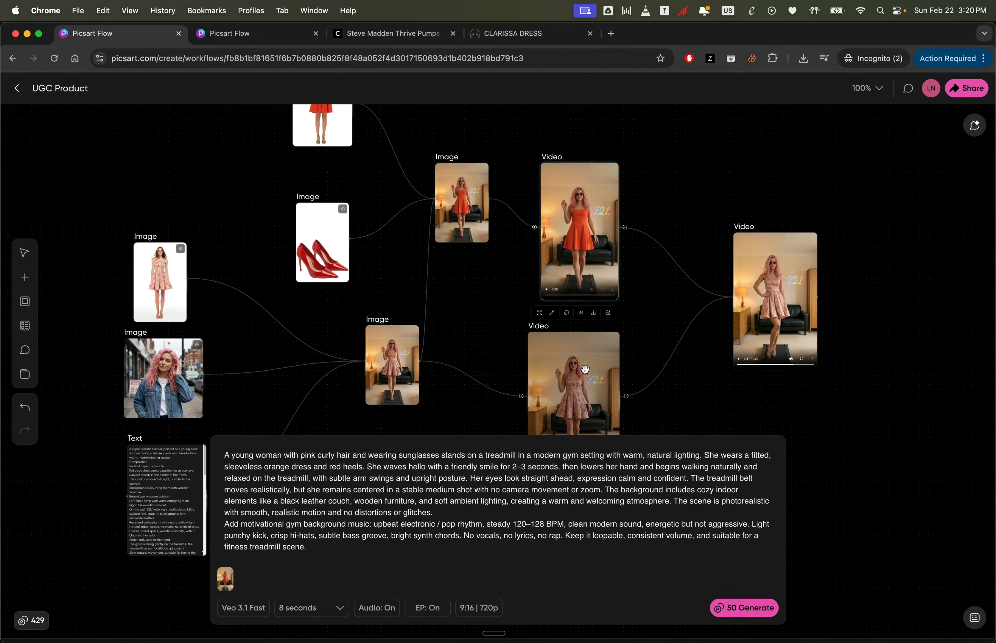
{"action": "left_click", "coordinate": [583, 369]}
{"action": "left_click", "coordinate": [744, 607]}
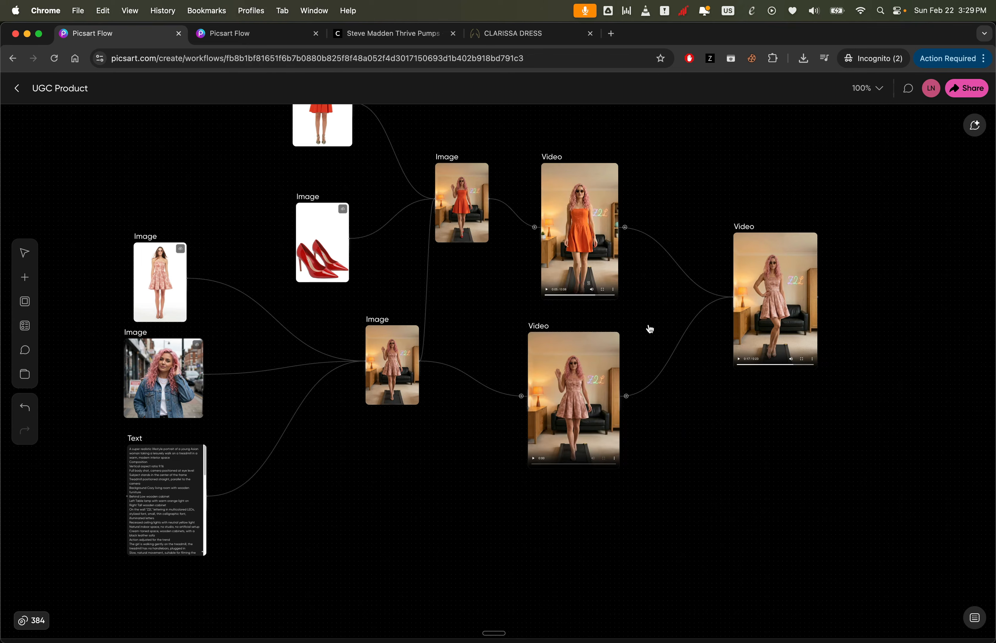
- Regenerate the concatenated final video from the two updated clips
{"action": "left_click", "coordinate": [548, 295]}
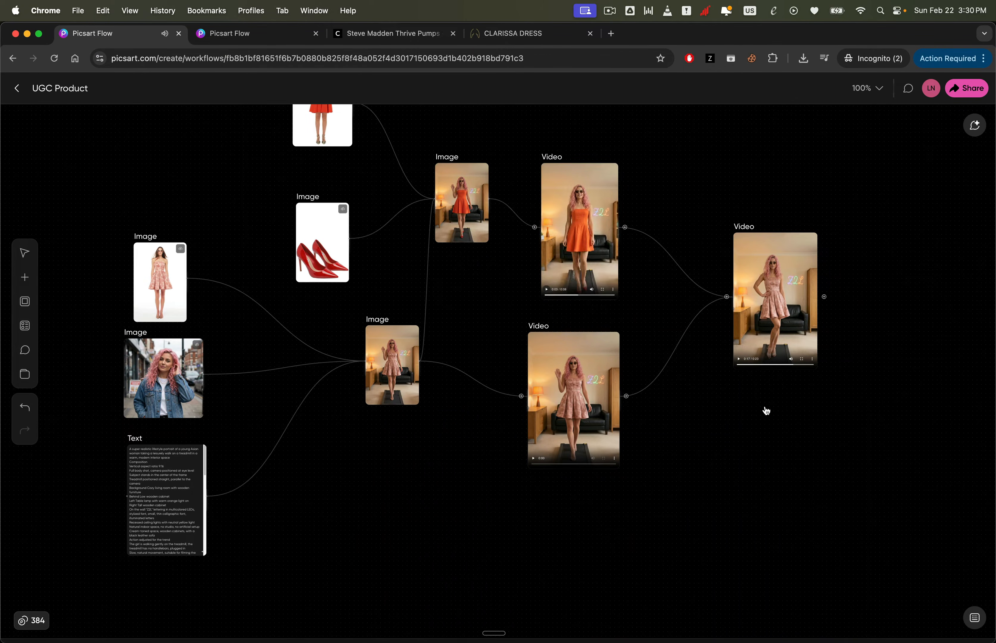
{"action": "left_click", "coordinate": [769, 260]}
{"action": "left_click", "coordinate": [743, 608]}
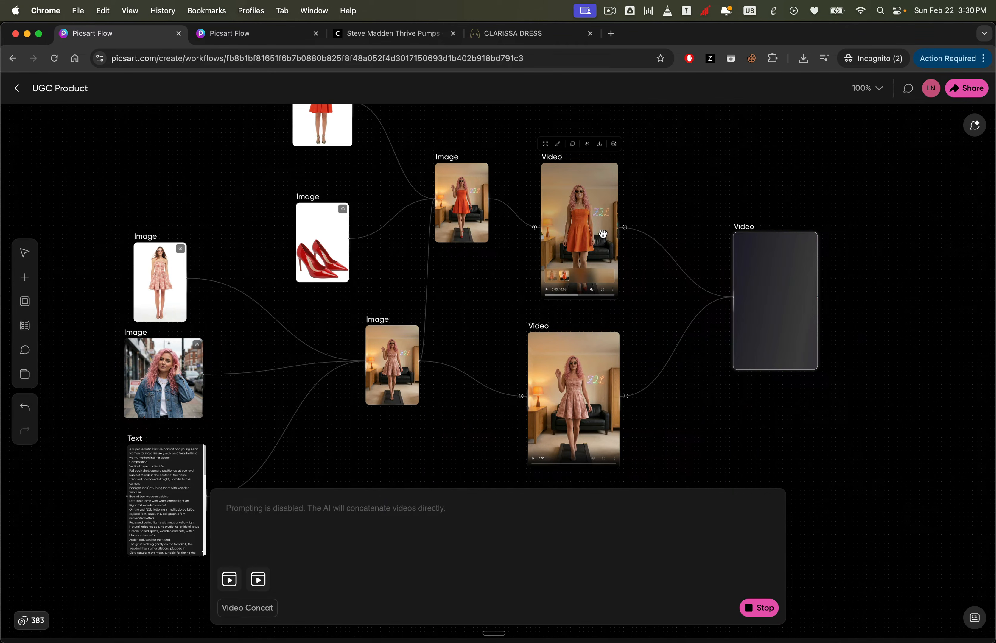
- Play the regenerated final video full screen and exit full screen
{"action": "scroll", "coordinate": [159, 506], "scroll_direction": "up", "scroll_amount": 5}
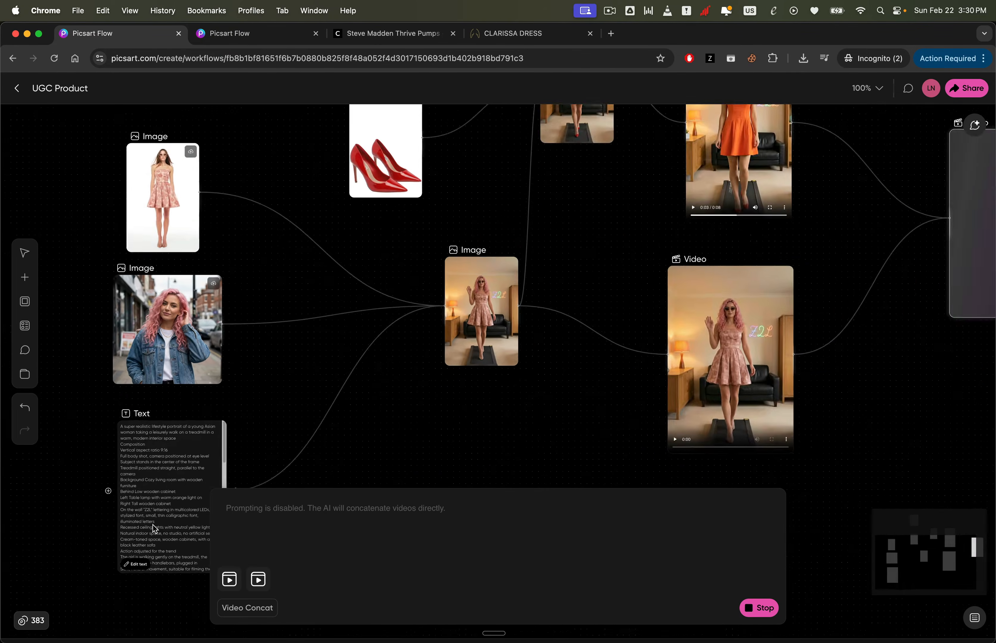
{"action": "scroll", "coordinate": [164, 506], "scroll_direction": "down", "scroll_amount": 3}
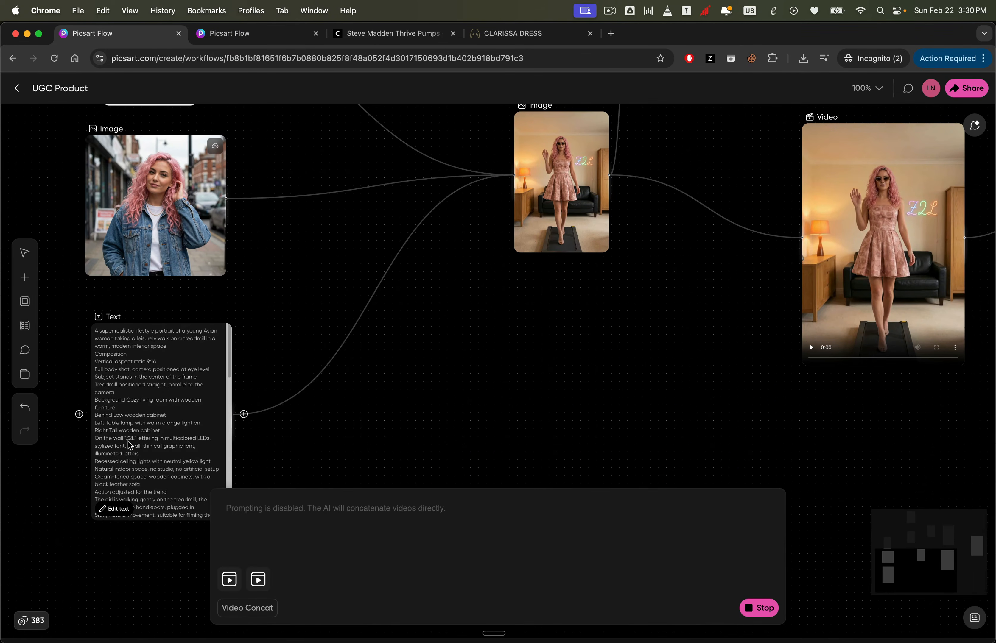
{"action": "scroll", "coordinate": [160, 438], "scroll_direction": "down", "scroll_amount": 5}
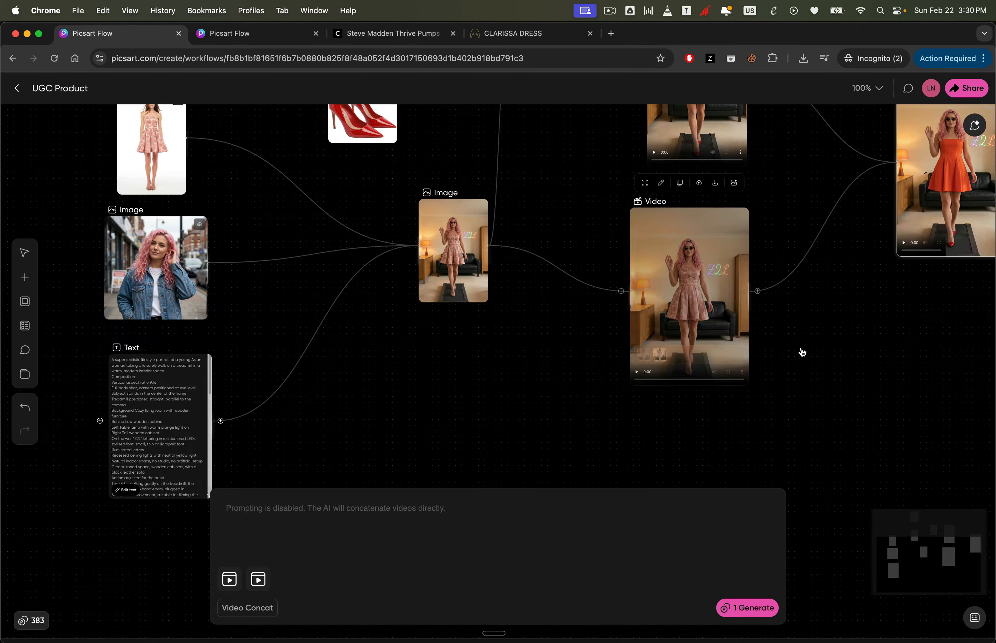
{"action": "scroll", "coordinate": [803, 351], "scroll_direction": "right", "scroll_amount": 3}
{"action": "scroll", "coordinate": [804, 350], "scroll_direction": "right", "scroll_amount": 3}
{"action": "scroll", "coordinate": [804, 350], "scroll_direction": "up", "scroll_amount": 2}
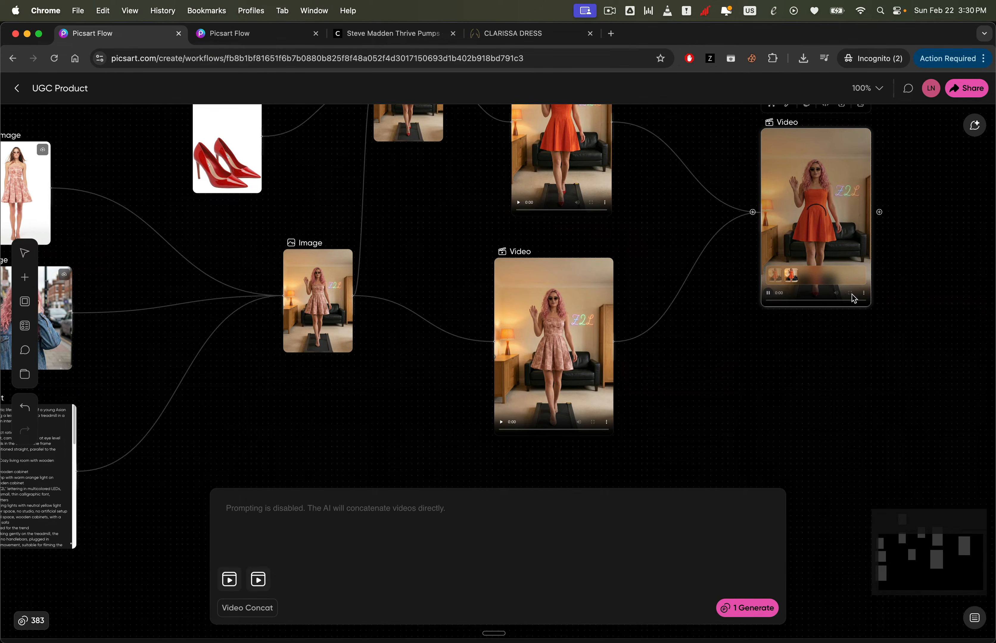
{"action": "left_click", "coordinate": [848, 291]}
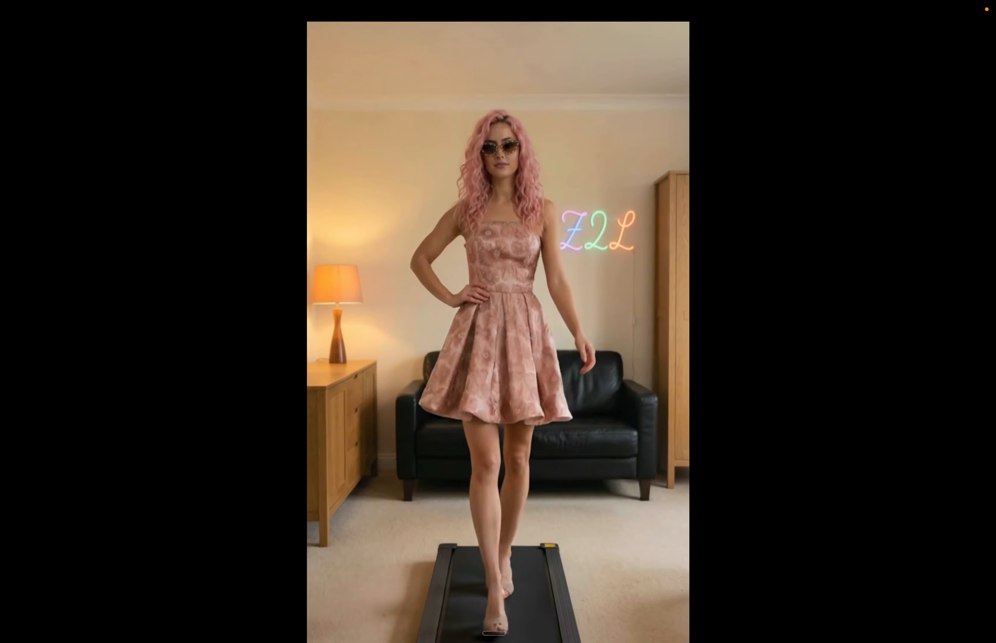
{"action": "key", "text": "Escape"}
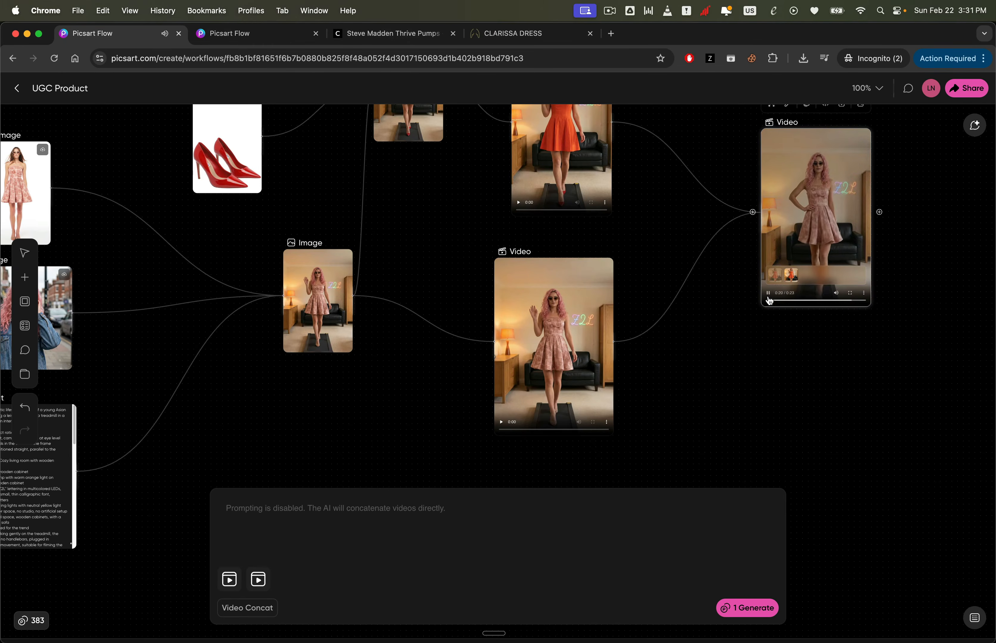
- Open the UGC (Copy) workflow in the new tab from its pasted link
{"action": "left_click", "coordinate": [813, 344]}
{"action": "scroll", "coordinate": [813, 345], "scroll_direction": "down", "scroll_amount": 5}
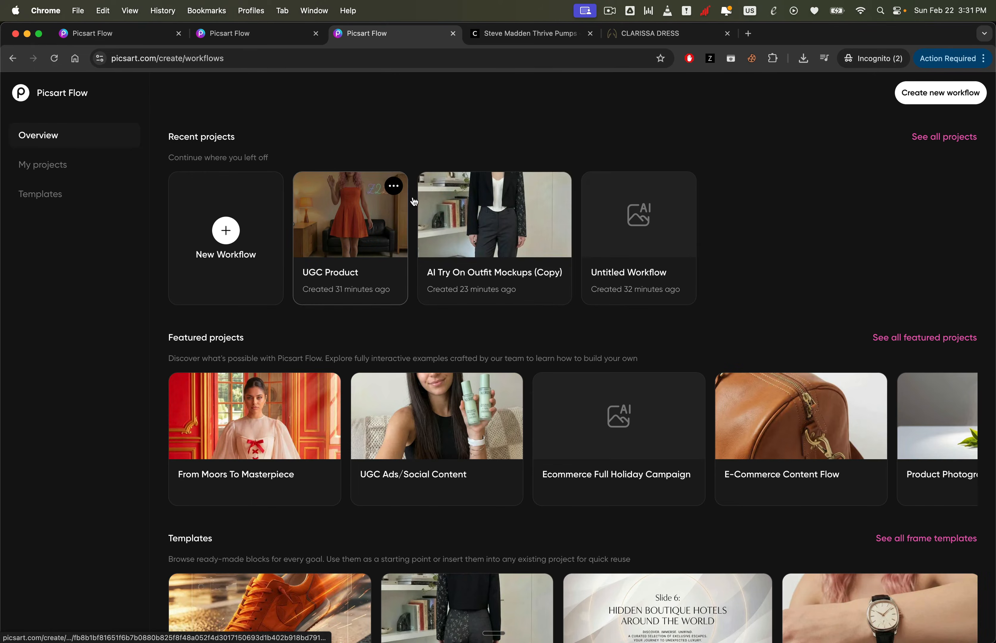
{"action": "left_click", "coordinate": [246, 63]}
{"action": "key", "text": "super+v"}
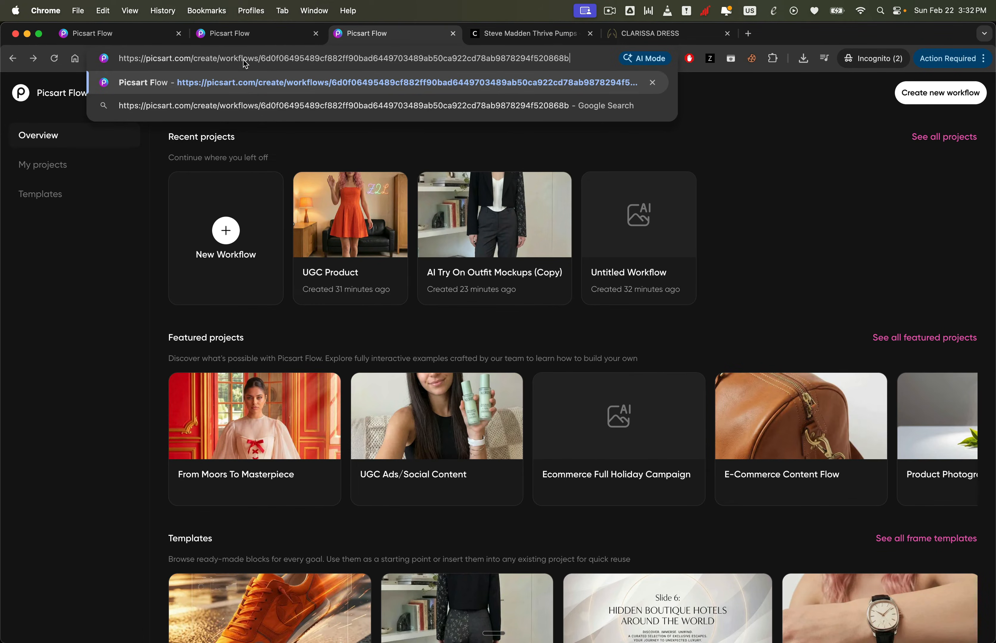
{"action": "key", "text": "Return"}
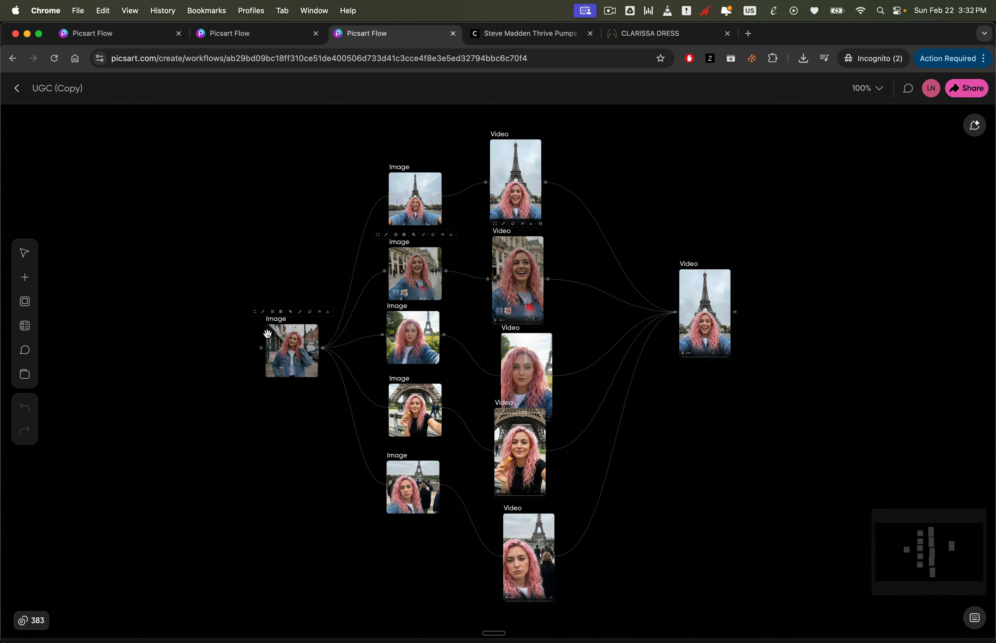
- Examine the JSON prompt of the source portrait node and the prompts of the Paris selfie image nodes
{"action": "left_click", "coordinate": [268, 334]}
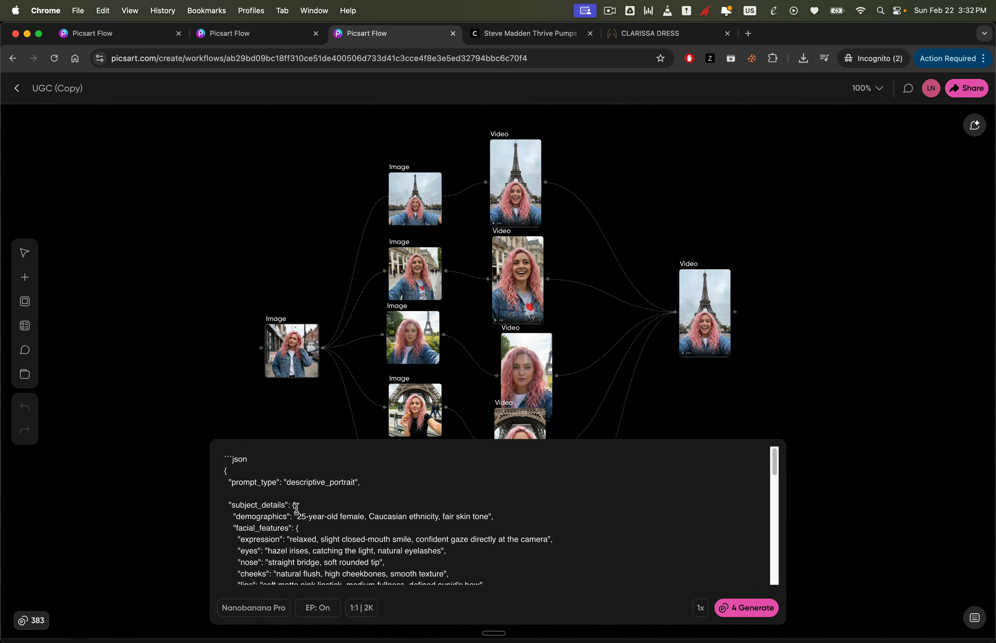
{"action": "scroll", "coordinate": [353, 530], "scroll_direction": "down", "scroll_amount": 1}
{"action": "mouse_move", "coordinate": [775, 477]}
{"action": "left_mouse_down"}
{"action": "mouse_move", "coordinate": [783, 583]}
{"action": "mouse_move", "coordinate": [768, 458]}
{"action": "left_mouse_up"}
{"action": "left_click", "coordinate": [171, 358]}
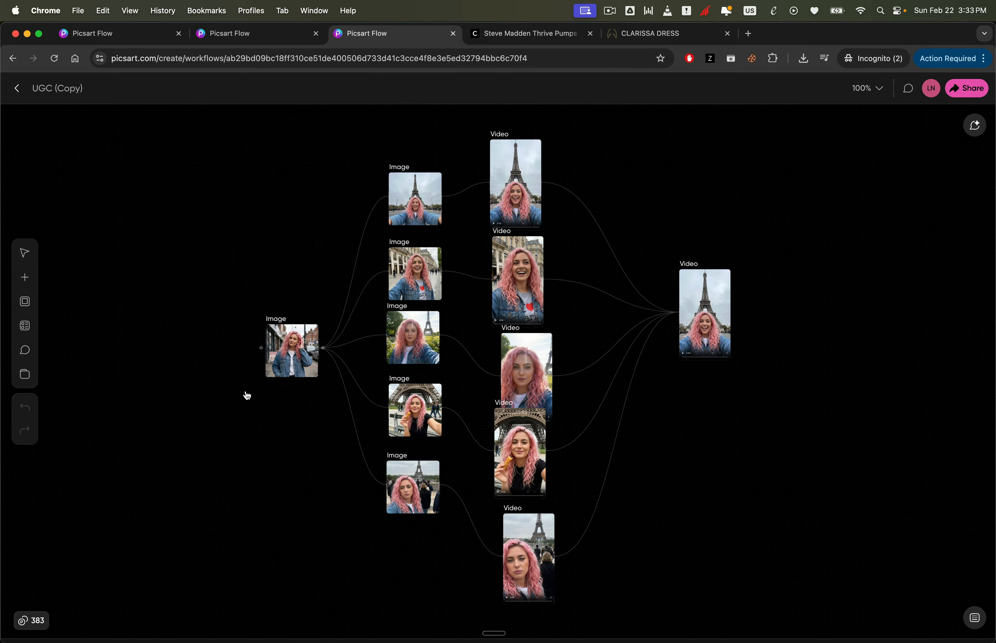
{"action": "left_click", "coordinate": [391, 221]}
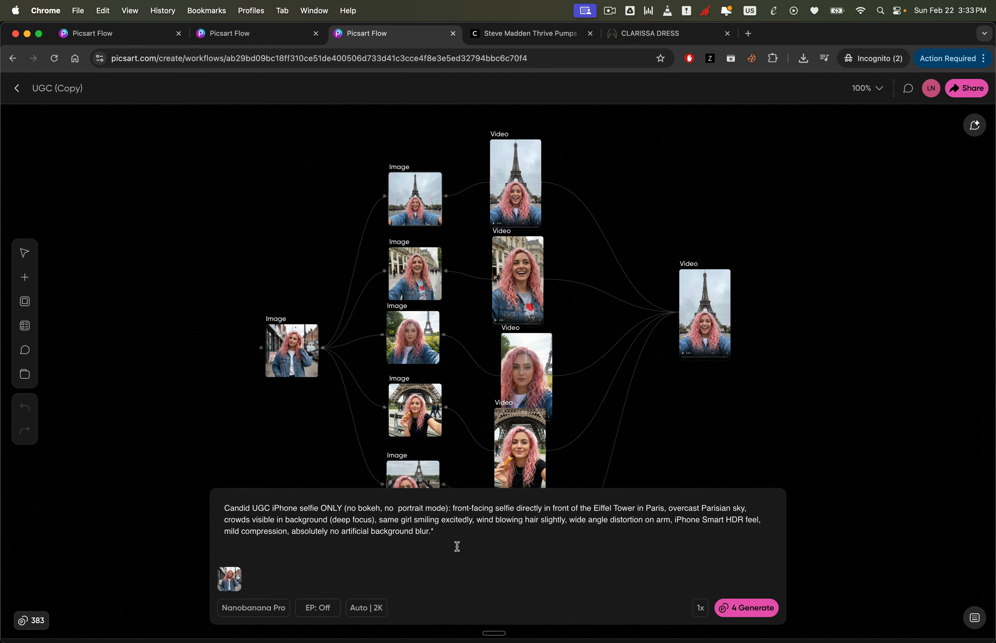
{"action": "left_click", "coordinate": [421, 277]}
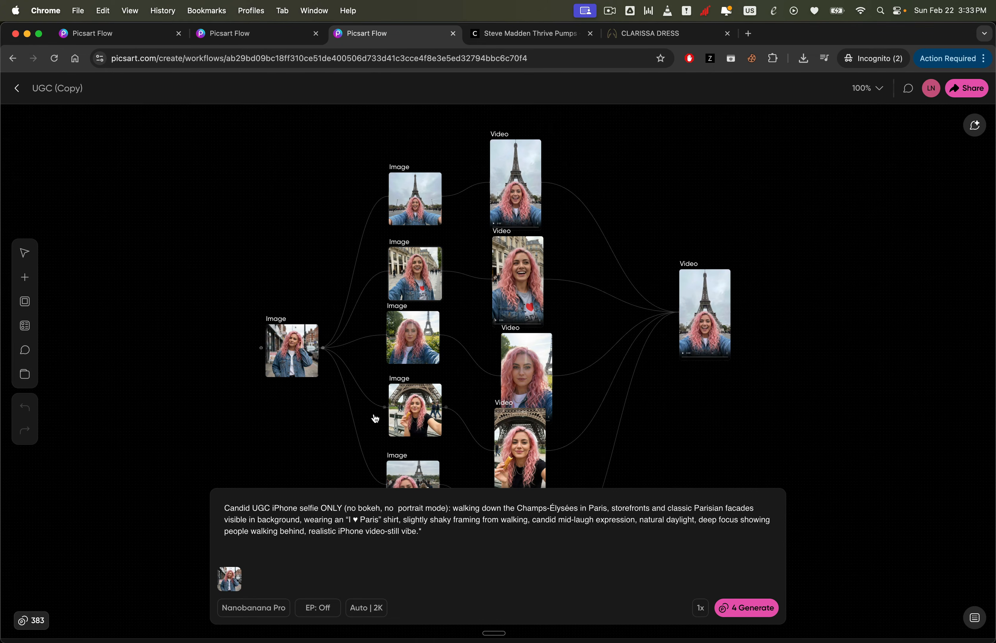
{"action": "left_click", "coordinate": [413, 337]}
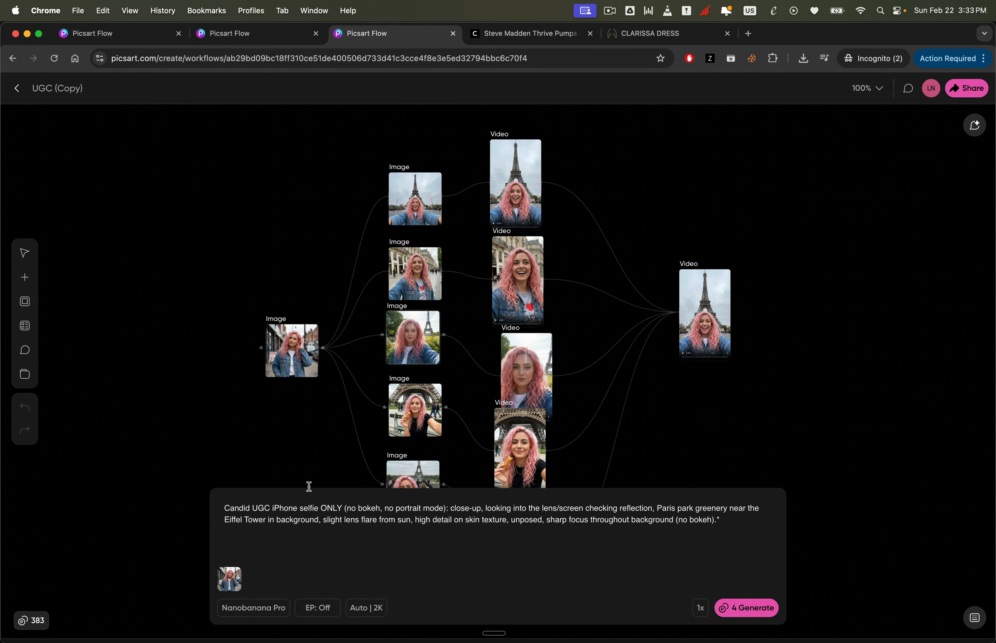
{"action": "left_click", "coordinate": [271, 432]}
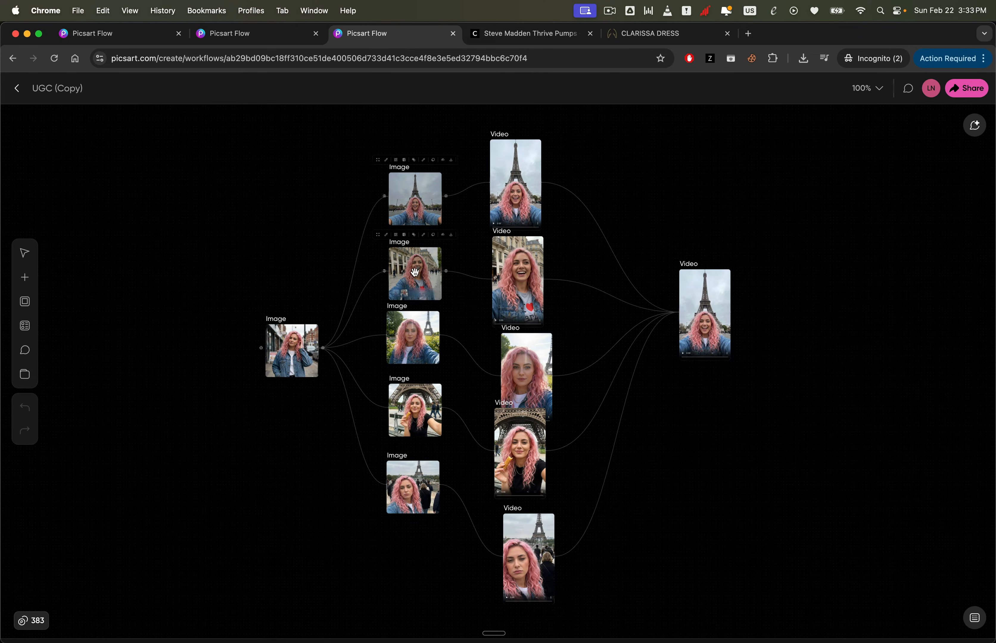
- Examine the prompts of the first two Paris video nodes in the UGC (Copy) workflow
{"action": "left_click", "coordinate": [517, 174]}
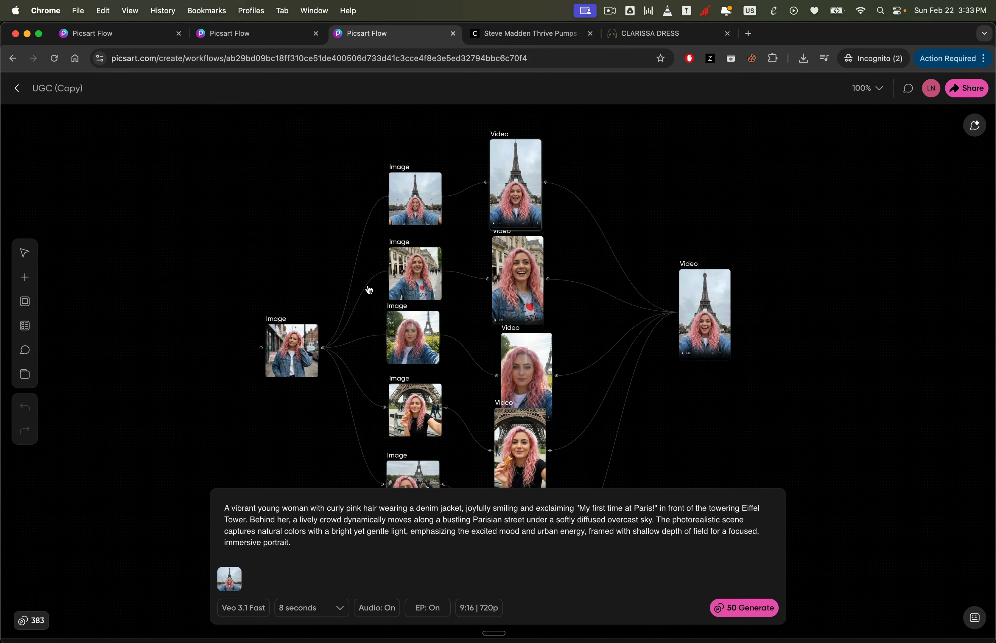
{"action": "left_click", "coordinate": [513, 276]}
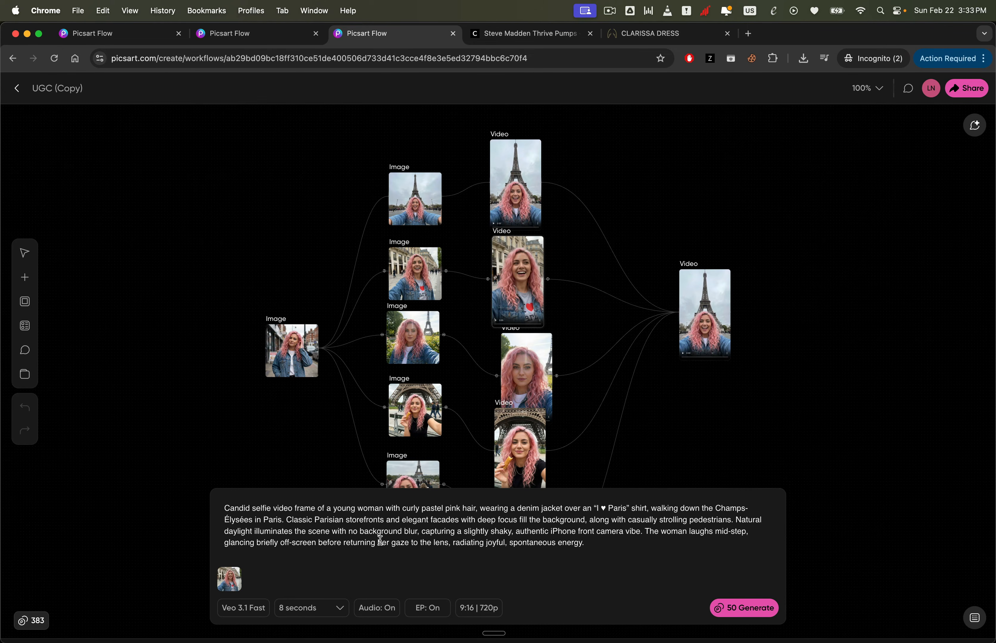
{"action": "left_click", "coordinate": [742, 415]}
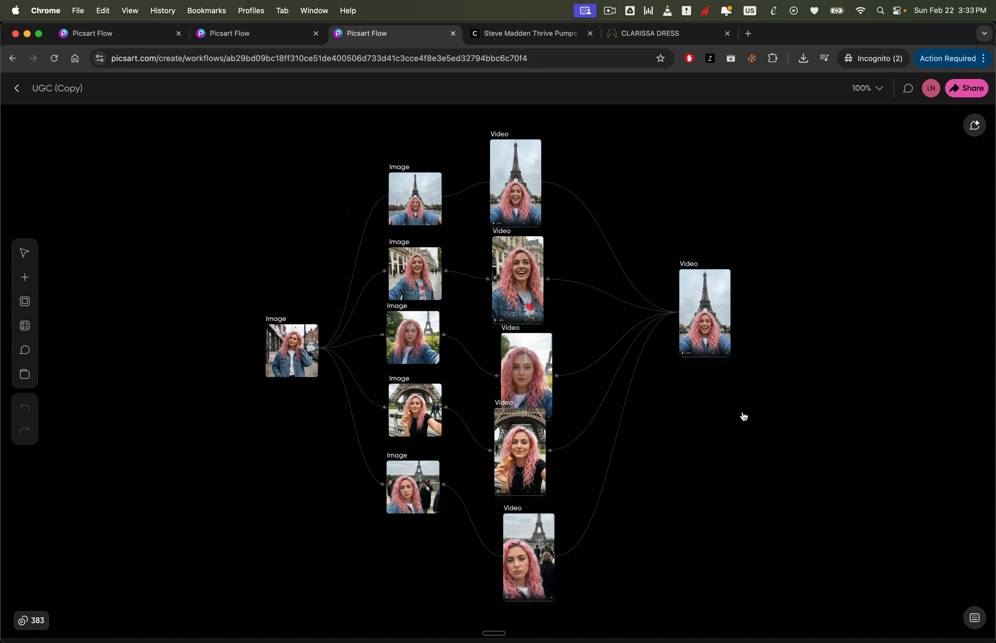
- Play the concatenated final Video node of the UGC (Copy) workflow full screen, skim through it, and exit full screen
{"action": "left_click", "coordinate": [691, 310]}
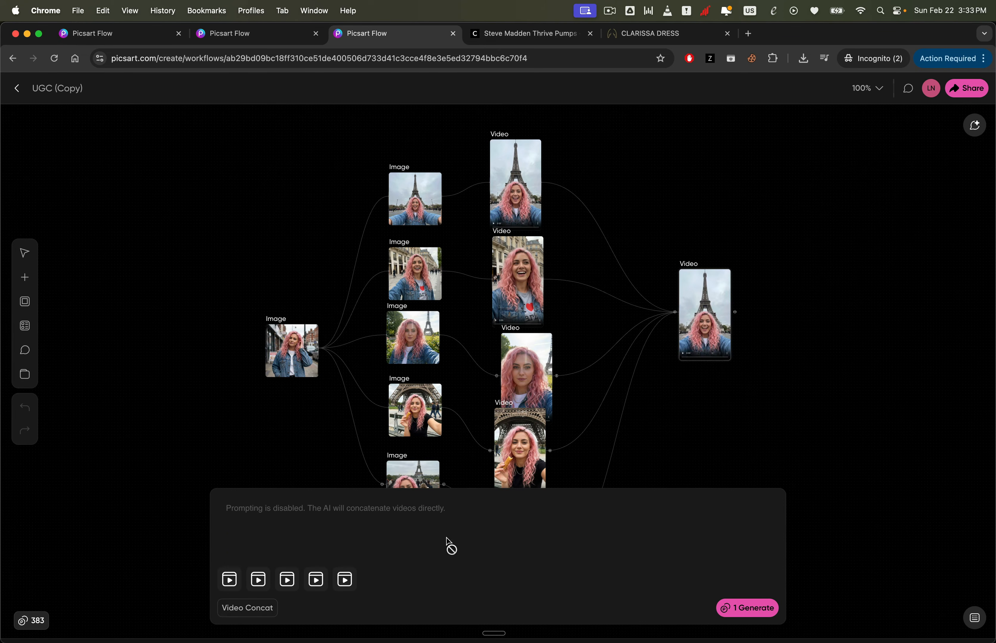
{"action": "mouse_move", "coordinate": [703, 326]}
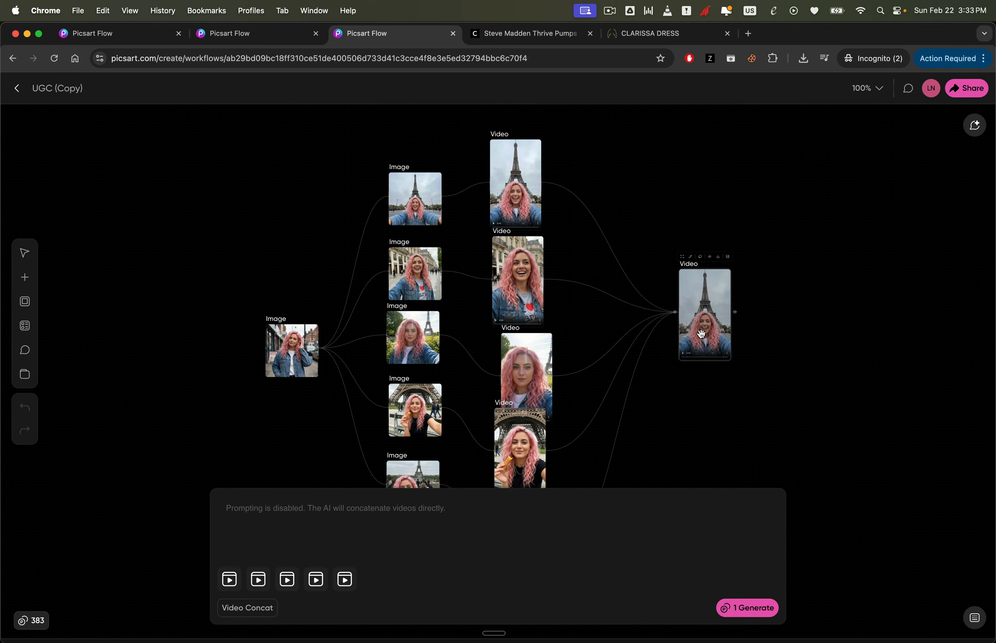
{"action": "left_click", "coordinate": [799, 296]}
{"action": "left_click", "coordinate": [698, 345]}
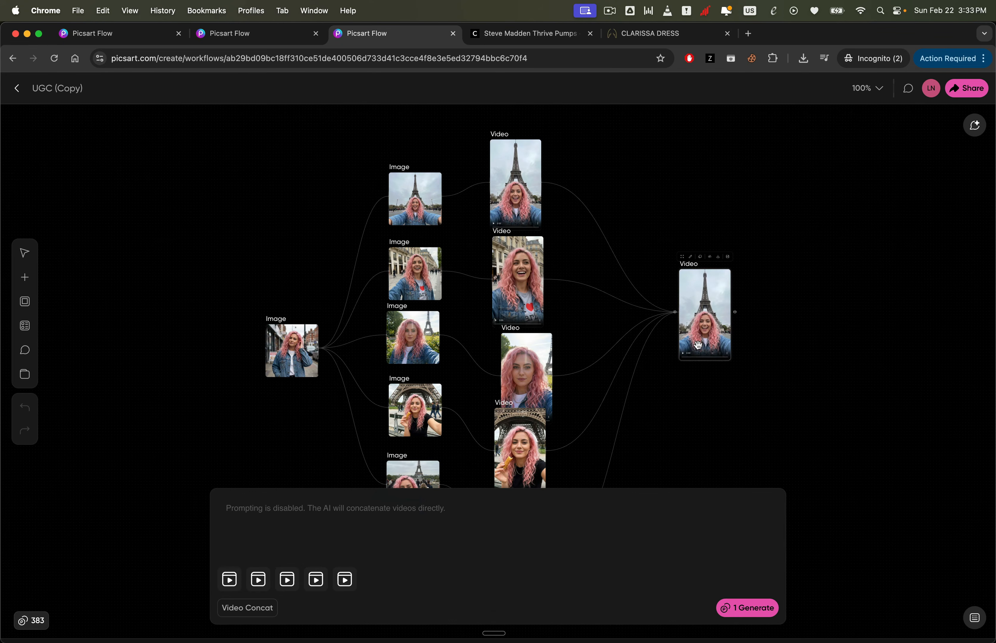
{"action": "left_click", "coordinate": [686, 359]}
{"action": "left_click", "coordinate": [718, 357]}
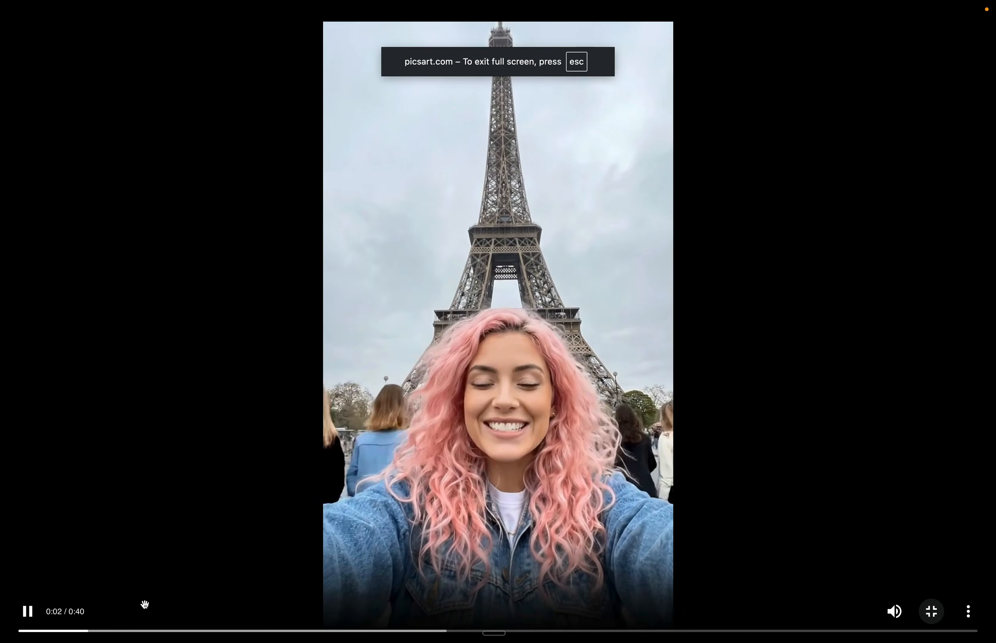
{"action": "left_click", "coordinate": [138, 636]}
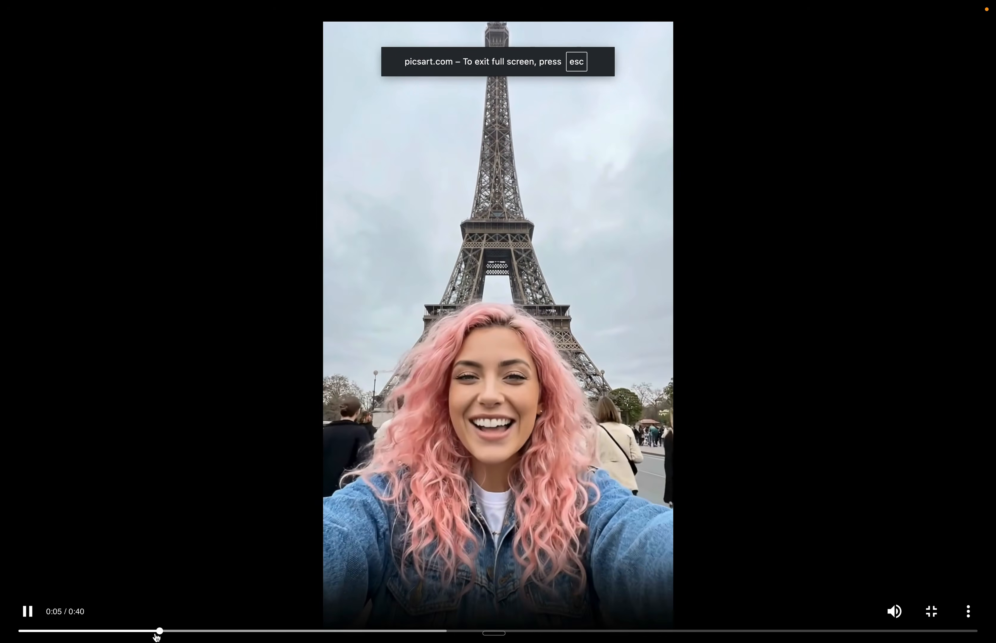
{"action": "left_click", "coordinate": [175, 635]}
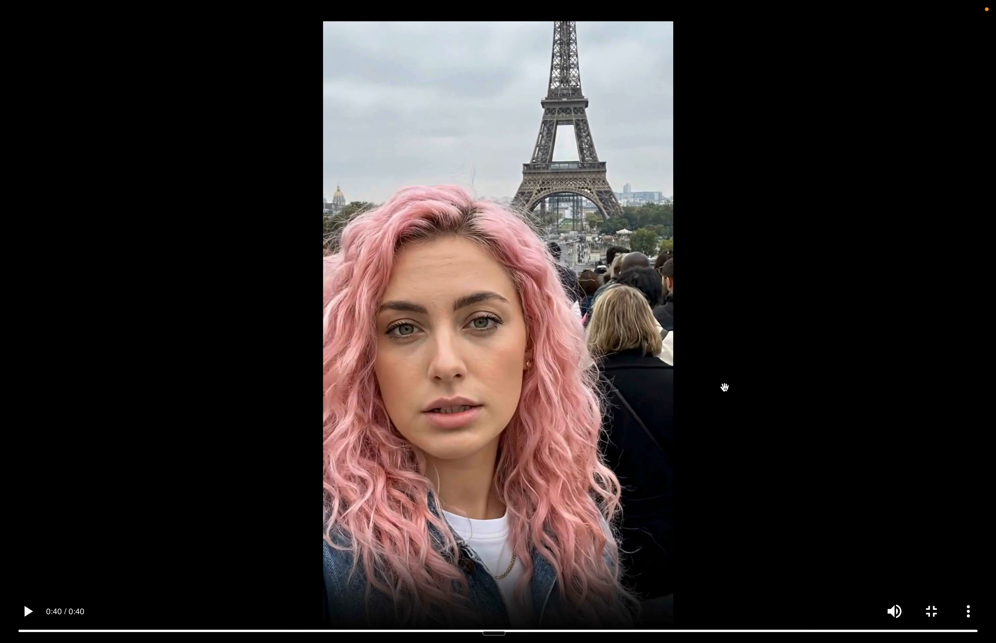
{"action": "key", "text": "Escape"}
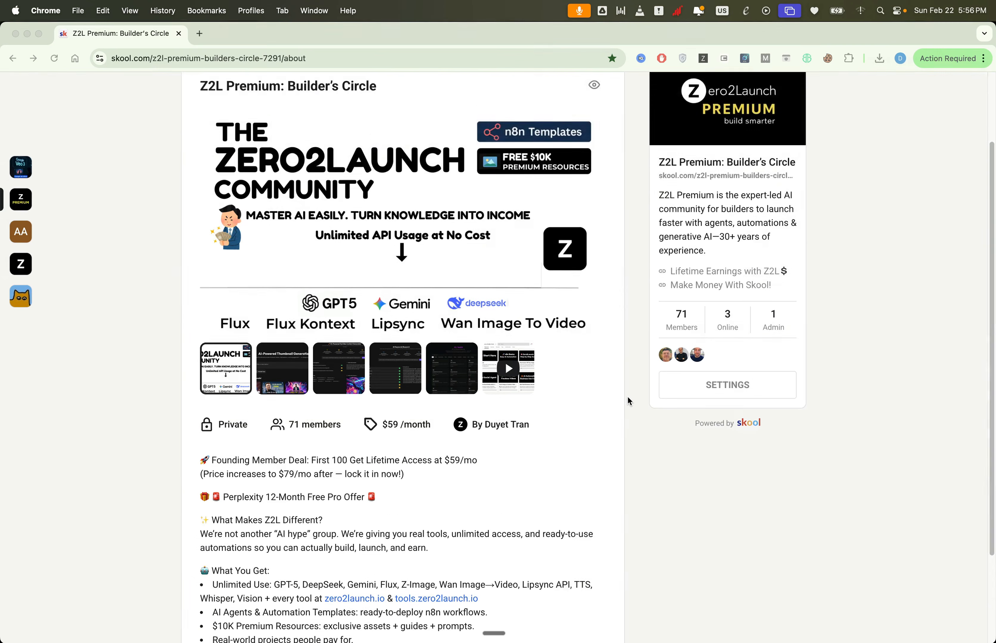
{"action": "scroll", "coordinate": [627, 398], "scroll_direction": "down", "scroll_amount": 3}
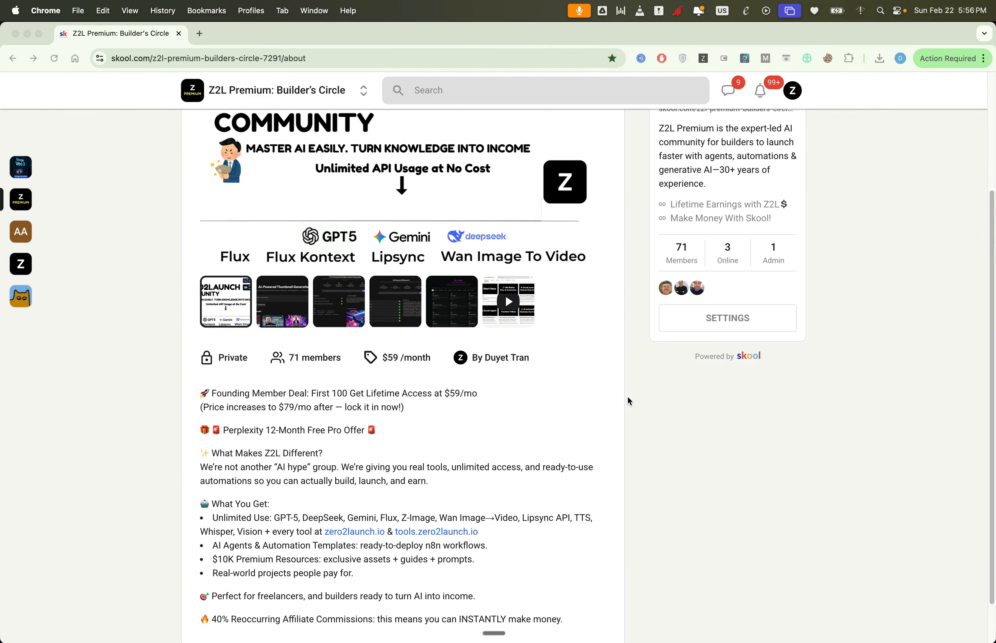